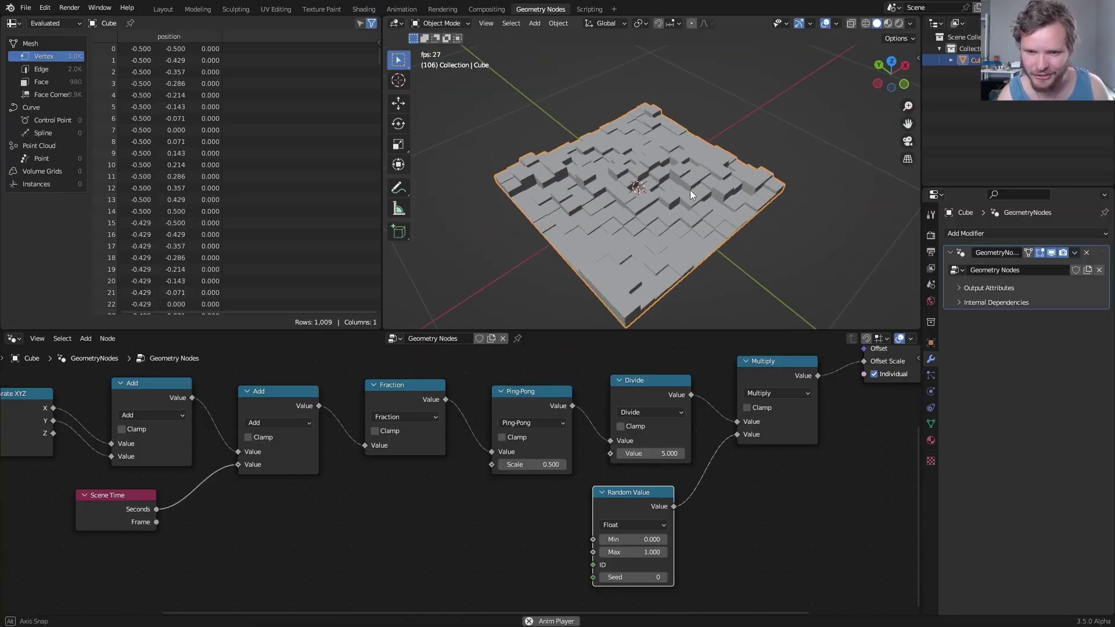
# Pause the random-height wave playback and call up the Ctrl+N new-file template list.
pyautogui.scroll(-5, 507, 445)
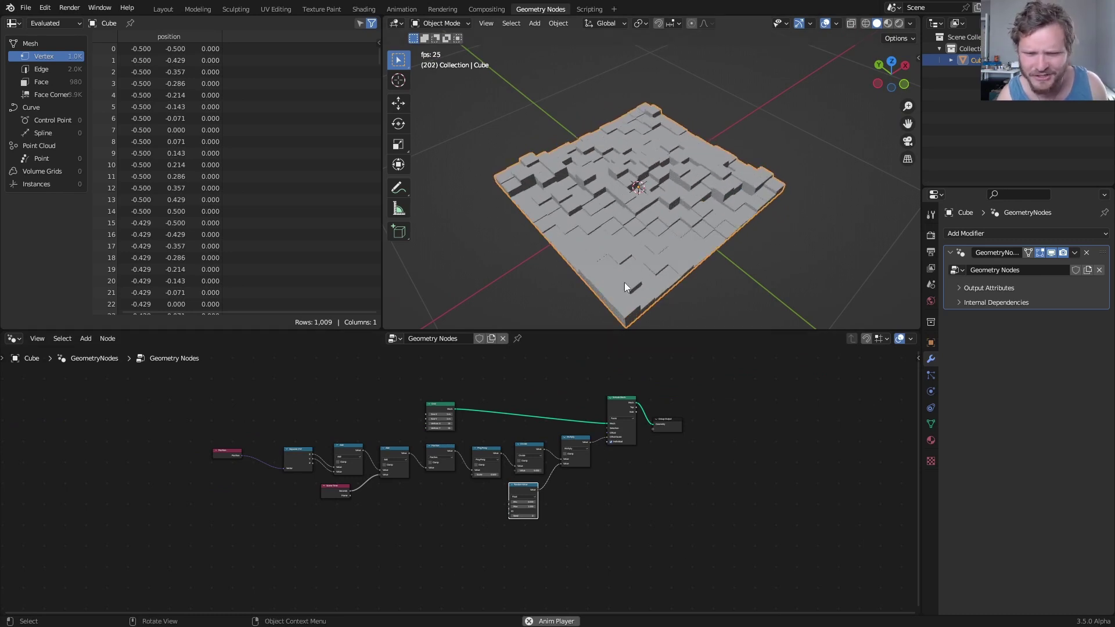
pyautogui.press('space')
pyautogui.hotkey('ctrl', 'n')
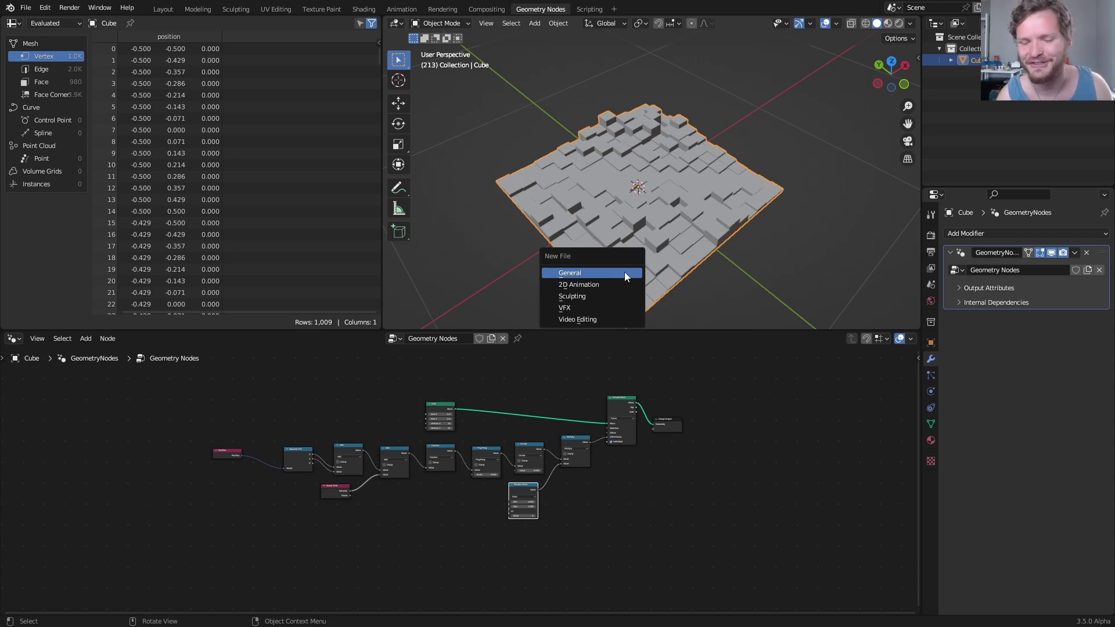
# Start a new General file without saving, and delete all its default objects.
pyautogui.click(625, 272)
pyautogui.click(573, 330)
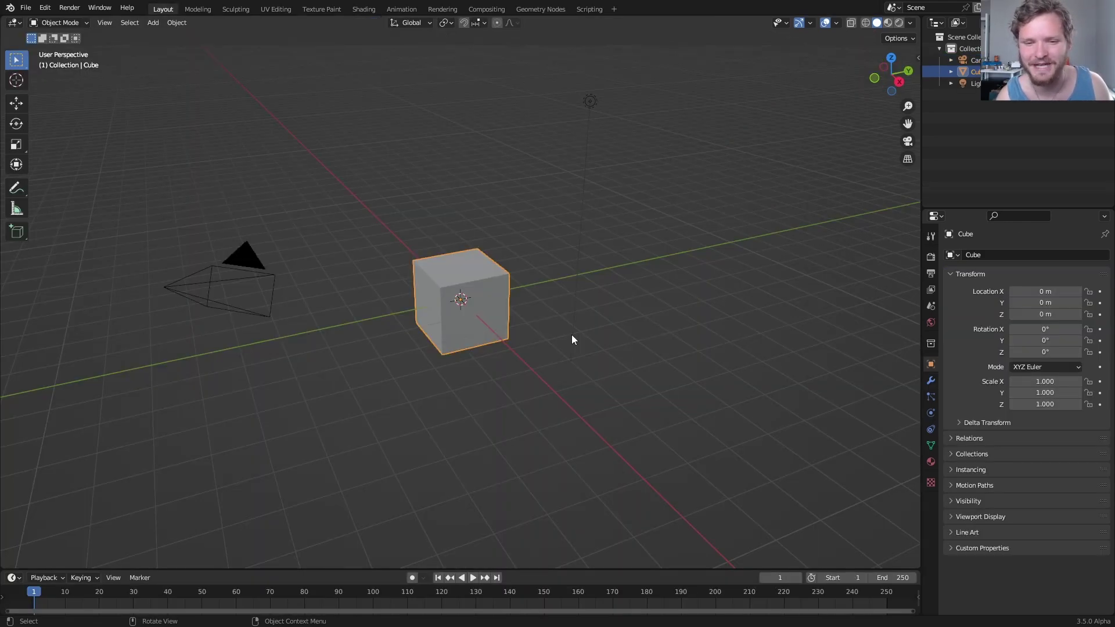
pyautogui.press('a')
pyautogui.press('x')
pyautogui.click(473, 202)
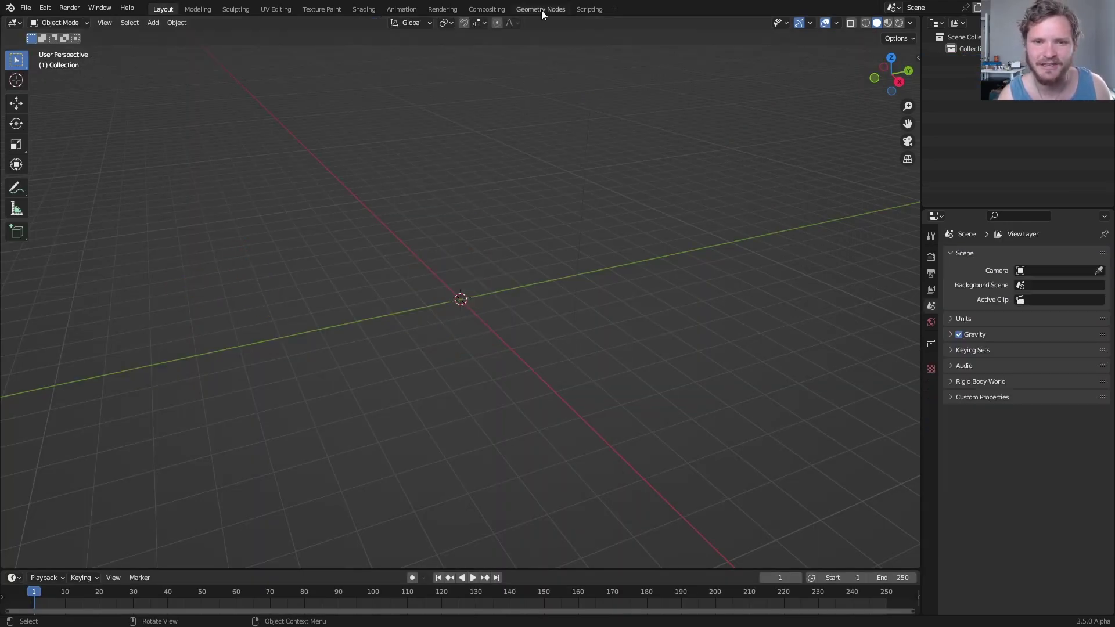
# In the Geometry Nodes workspace, add a cube with a new node tree, keeping only Group Output.
pyautogui.click(541, 9)
pyautogui.hotkey('shift', 'a')
pyautogui.moveTo(633, 164)
pyautogui.click(685, 174)
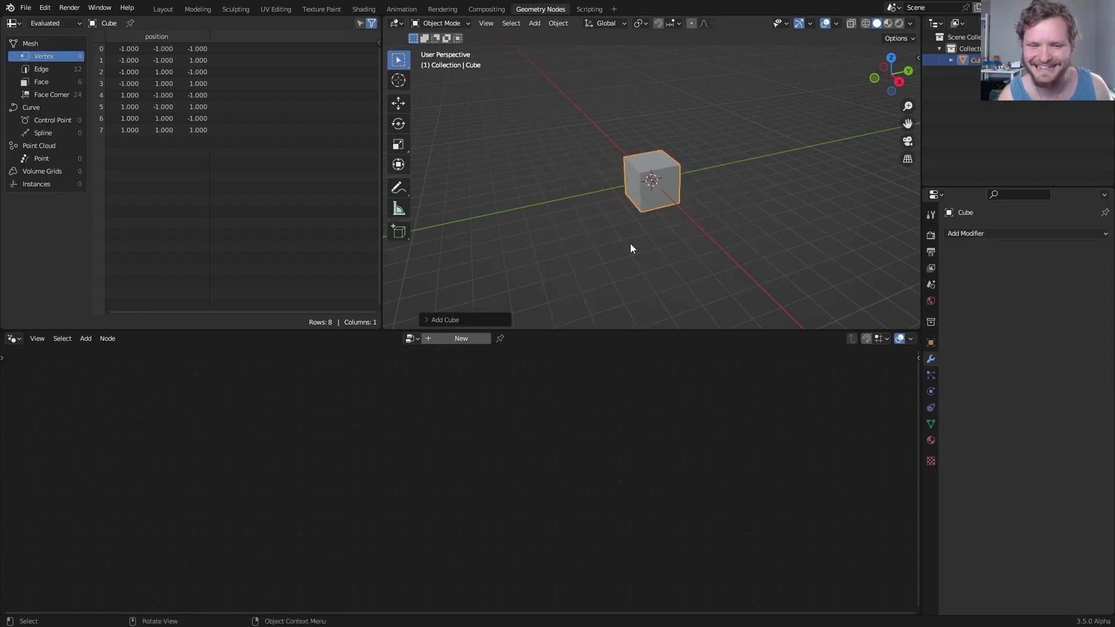
pyautogui.click(462, 341)
pyautogui.click(326, 489)
pyautogui.press('x')
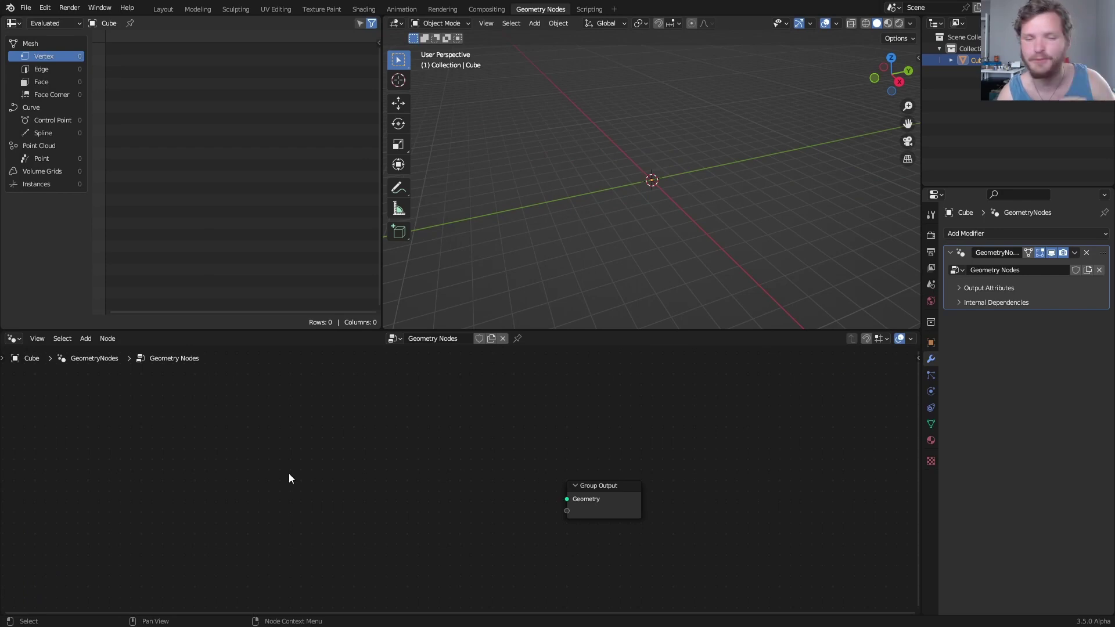
pyautogui.scroll(3, 428, 485)
pyautogui.moveTo(427, 483); pyautogui.dragTo(485, 446, button='middle')
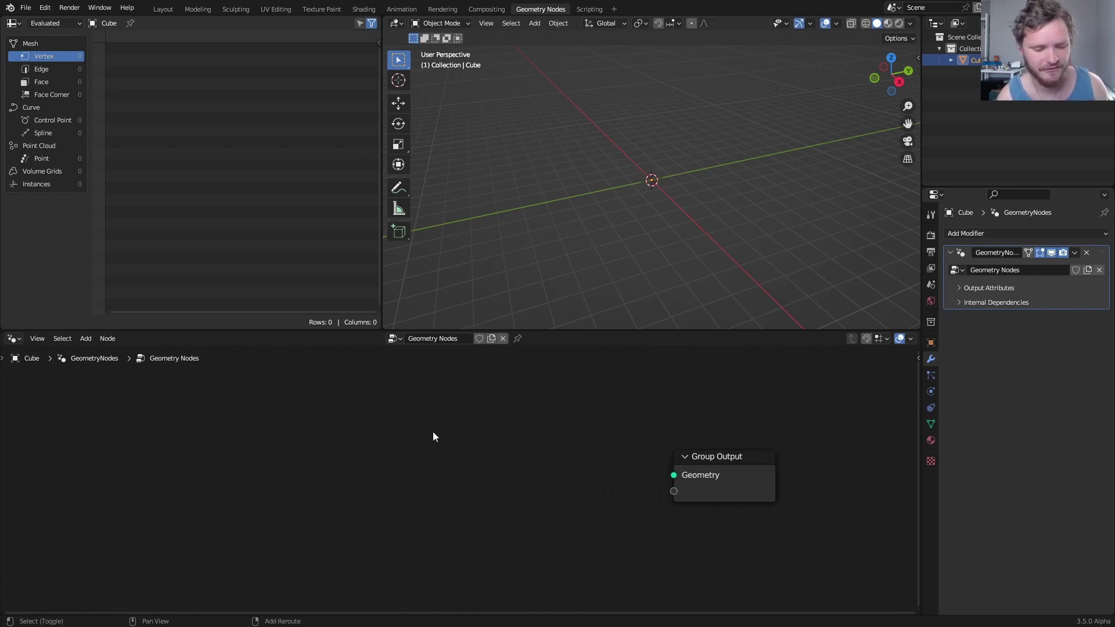
# Add a Grid node with 15 × 15 vertices, wired into Group Output.
pyautogui.hotkey('shift', 'a')
pyautogui.click(387, 298)
pyautogui.write('grid')
pyautogui.press('Return')
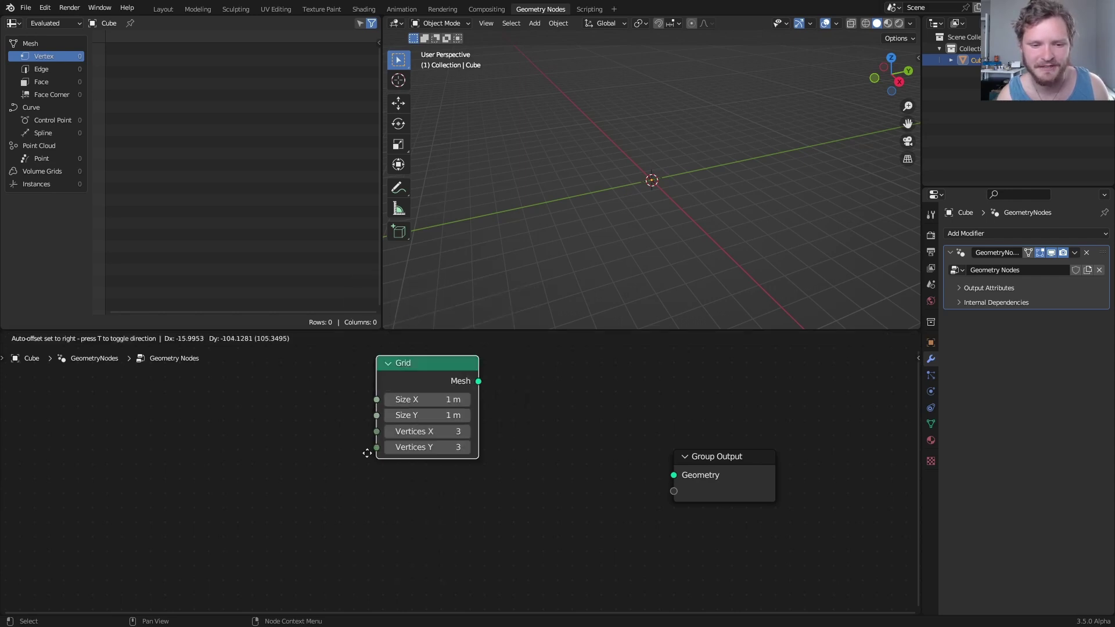
pyautogui.click(275, 533)
pyautogui.moveTo(387, 462); pyautogui.dragTo(673, 475)
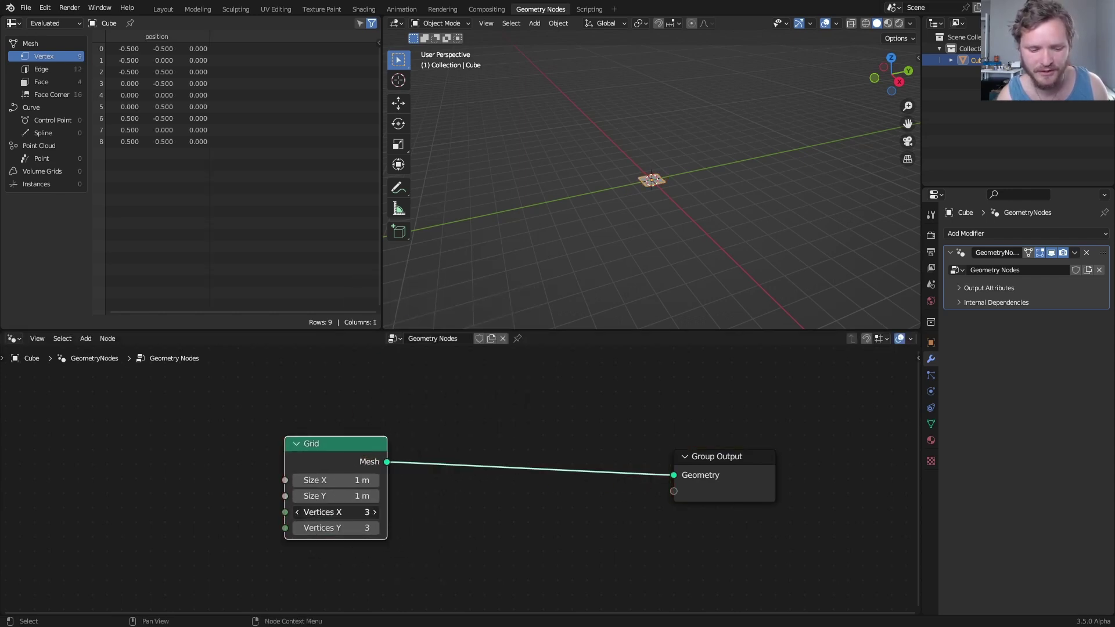
pyautogui.moveTo(357, 511); pyautogui.dragTo(357, 528)
pyautogui.press('Return')
pyautogui.moveTo(324, 458); pyautogui.dragTo(265, 443)
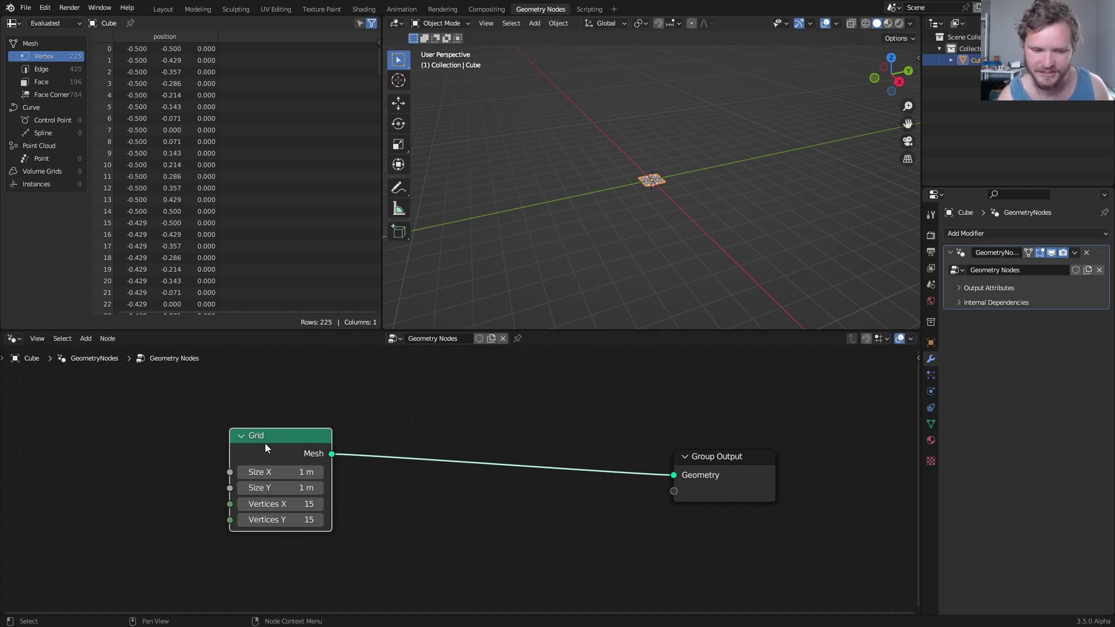
pyautogui.scroll(8, 815, 116)
pyautogui.click(865, 23)
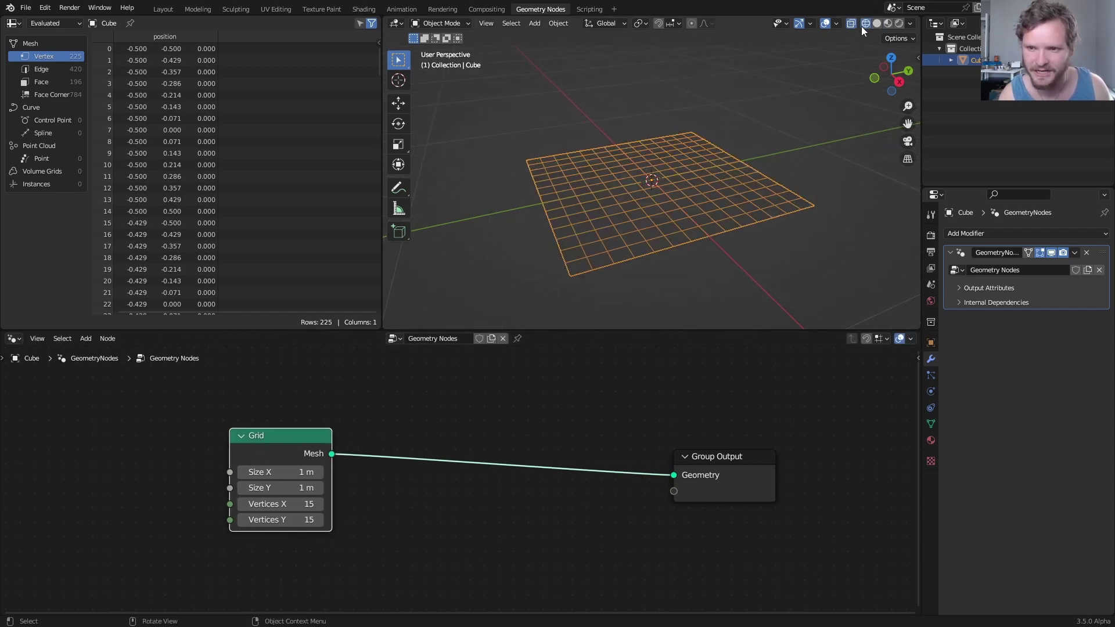
pyautogui.click(876, 23)
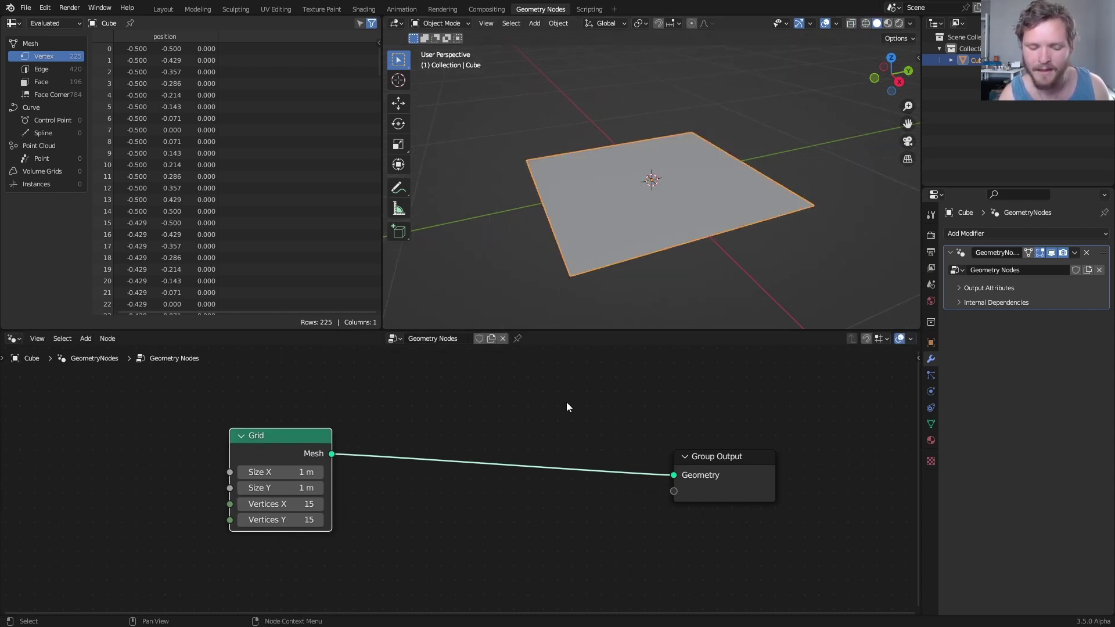
# Insert an Extrude Mesh node between the Grid and Group Output.
pyautogui.hotkey('shift', 'a')
pyautogui.click(392, 332)
pyautogui.write('ext')
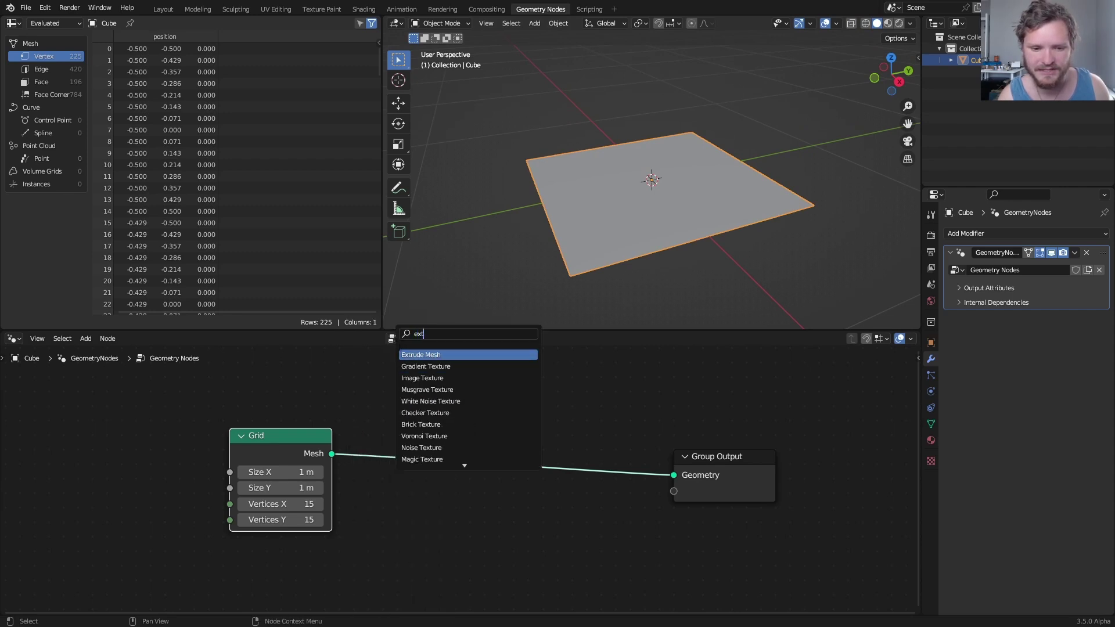
pyautogui.press('Return')
pyautogui.click(532, 423)
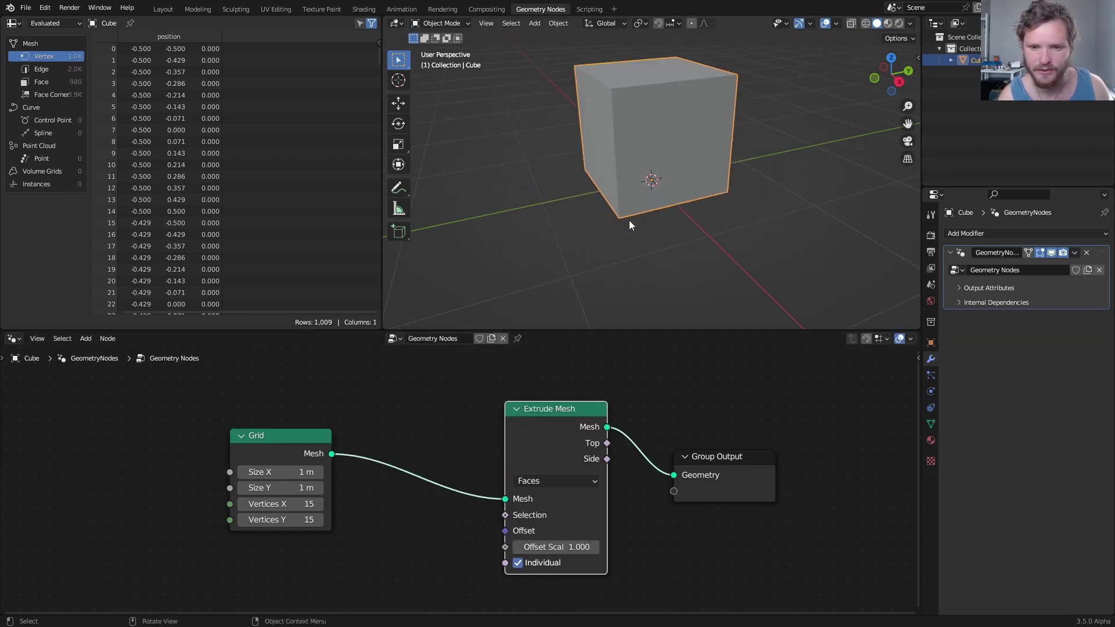
pyautogui.keyDown('shift'); pyautogui.moveTo(629, 178); pyautogui.dragTo(625, 221, button='middle'); pyautogui.keyUp('shift')
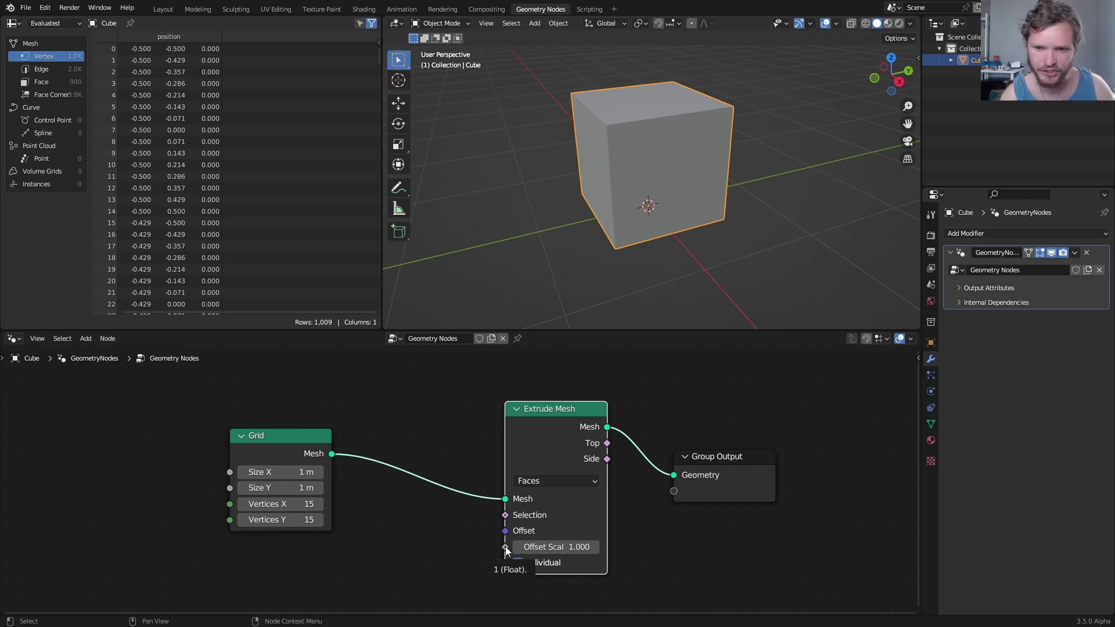
# Add a Position node feeding a Separate XYZ node.
pyautogui.moveTo(373, 532); pyautogui.dragTo(422, 422, button='middle')
pyautogui.hotkey('shift', 'a')
pyautogui.write('position')
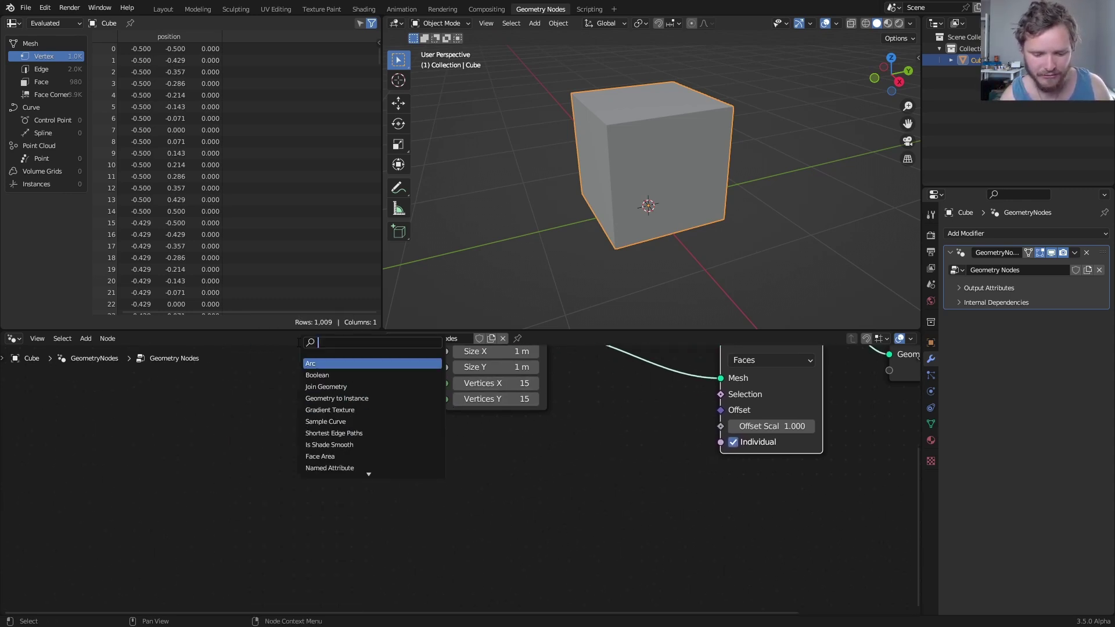
pyautogui.press('Return')
pyautogui.click(161, 473)
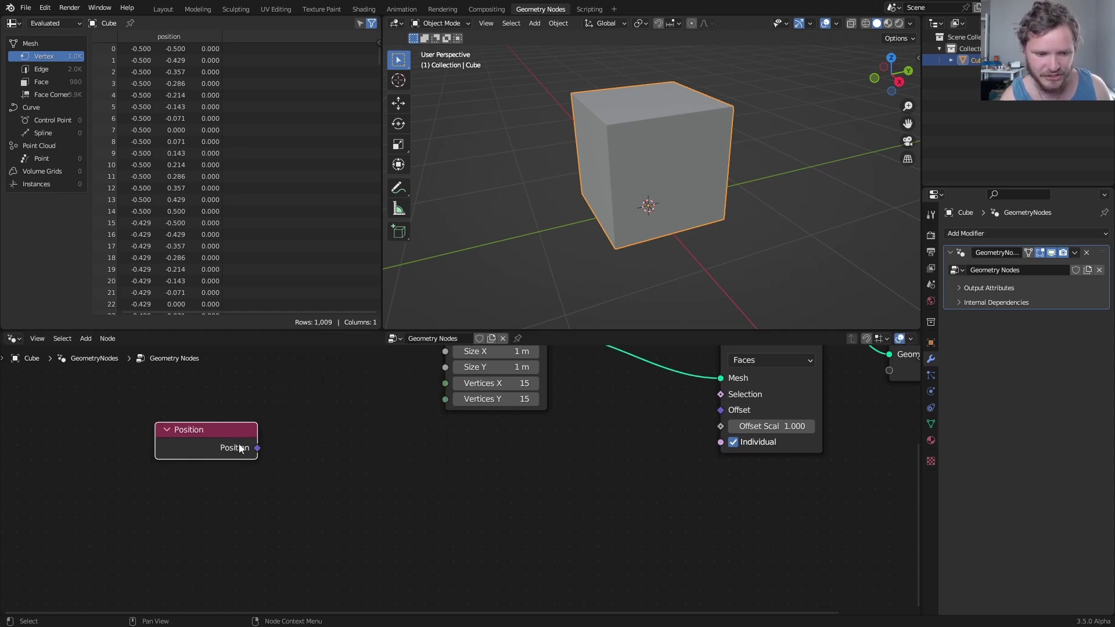
pyautogui.moveTo(258, 448); pyautogui.dragTo(309, 456)
pyautogui.write('separa')
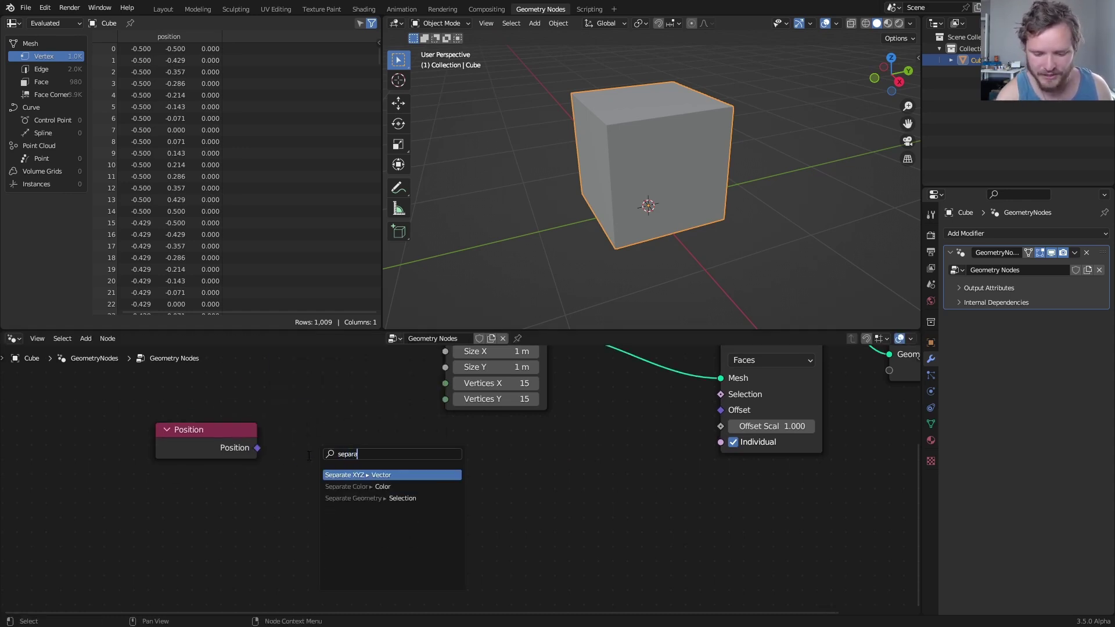
pyautogui.press('Return')
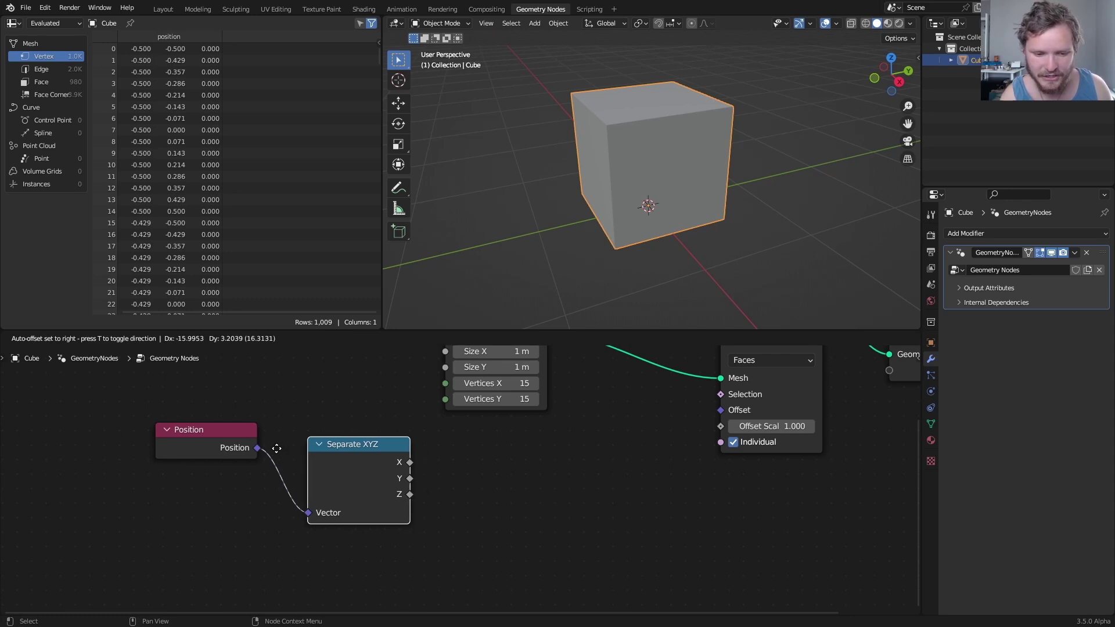
pyautogui.click(273, 446)
# Sum the X and Y components with a Math Add node.
pyautogui.moveTo(386, 457); pyautogui.dragTo(467, 452)
pyautogui.write('ma')
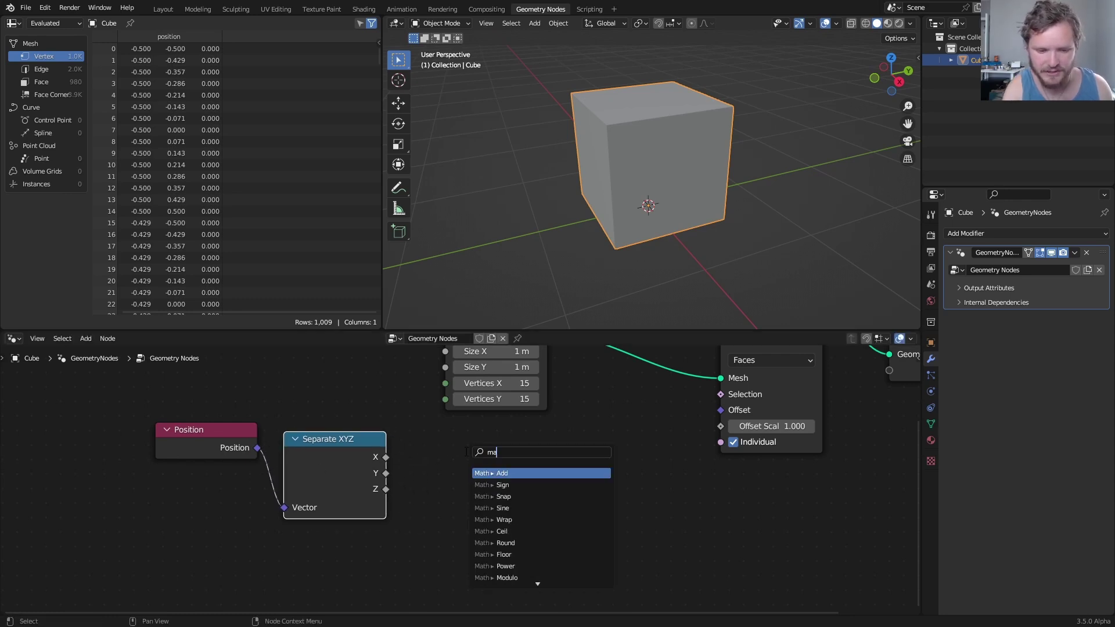
pyautogui.write('th')
pyautogui.press('Return')
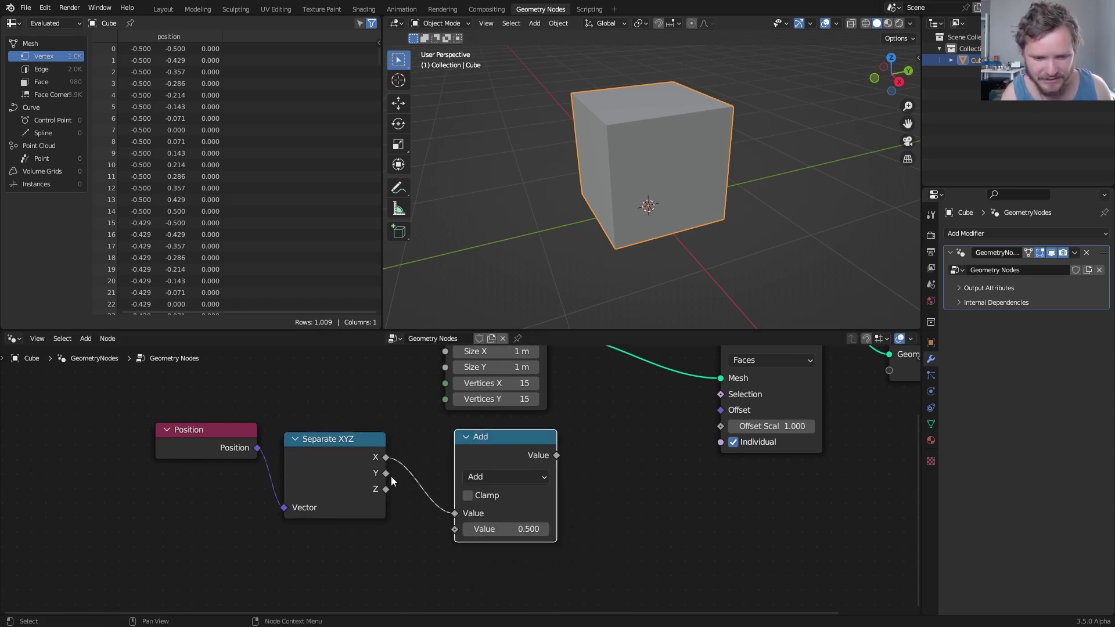
pyautogui.click(387, 472)
pyautogui.moveTo(386, 472); pyautogui.dragTo(456, 528)
pyautogui.moveTo(577, 475); pyautogui.dragTo(546, 513, button='middle')
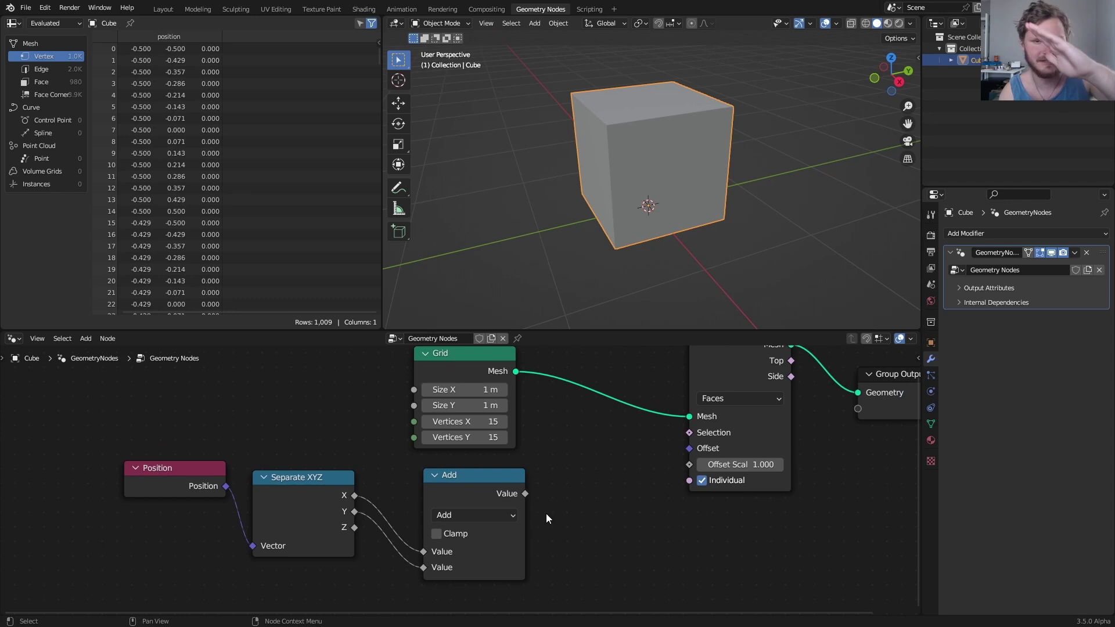
pyautogui.scroll(-2, 542, 512)
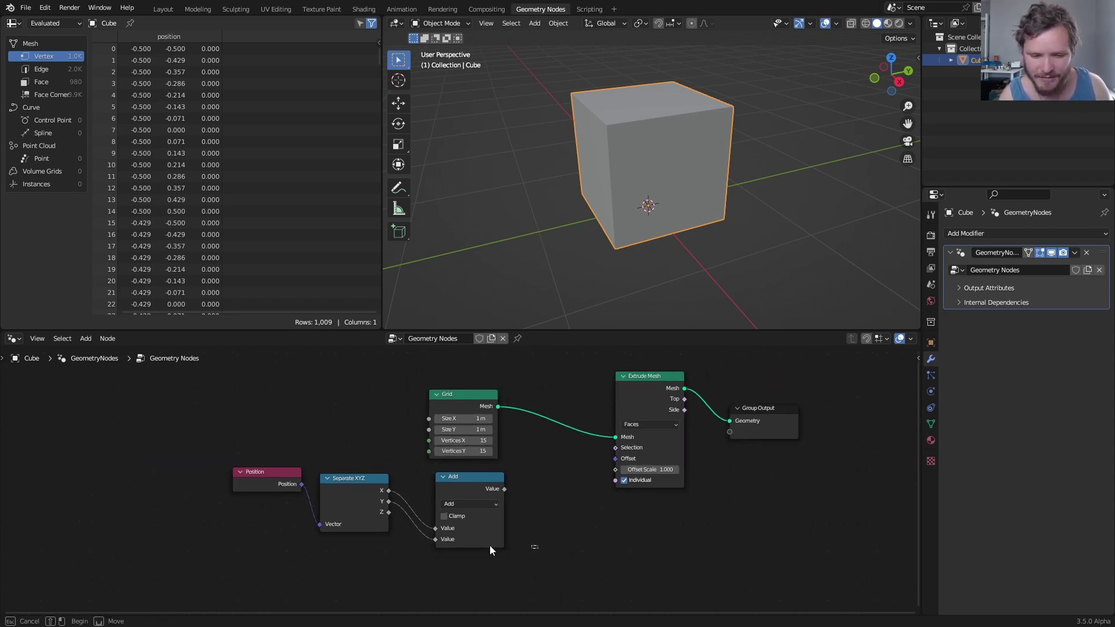
pyautogui.moveTo(535, 546); pyautogui.dragTo(107, 478)
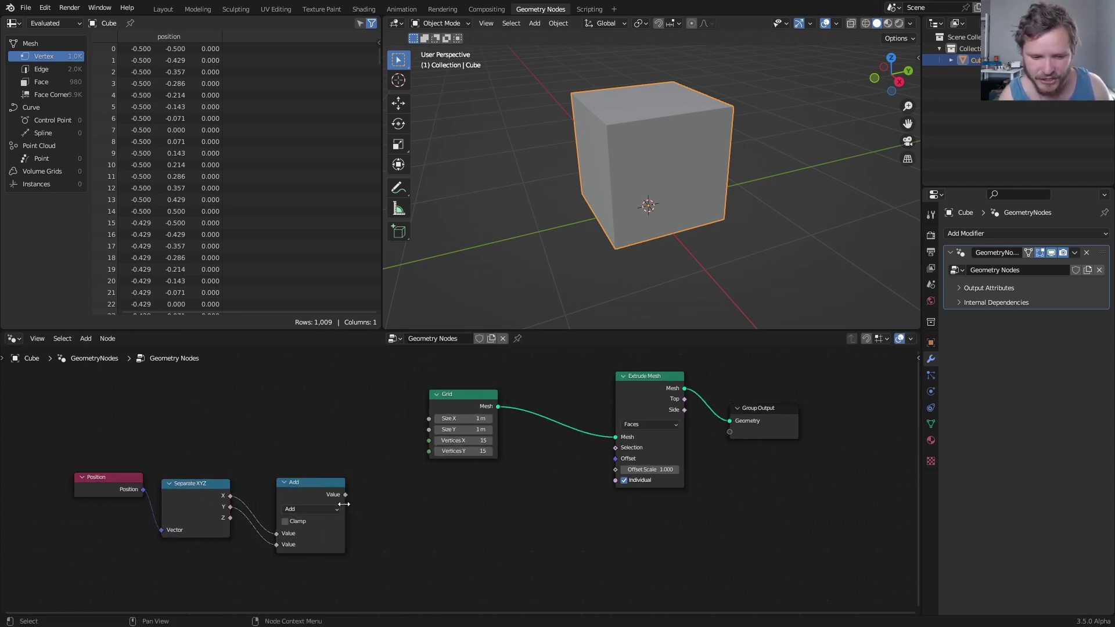
# Drive Extrude Mesh Offset Scale with X plus Y and inspect the diagonal ramp.
pyautogui.moveTo(345, 495); pyautogui.dragTo(472, 489)
pyautogui.moveTo(608, 466); pyautogui.dragTo(615, 469)
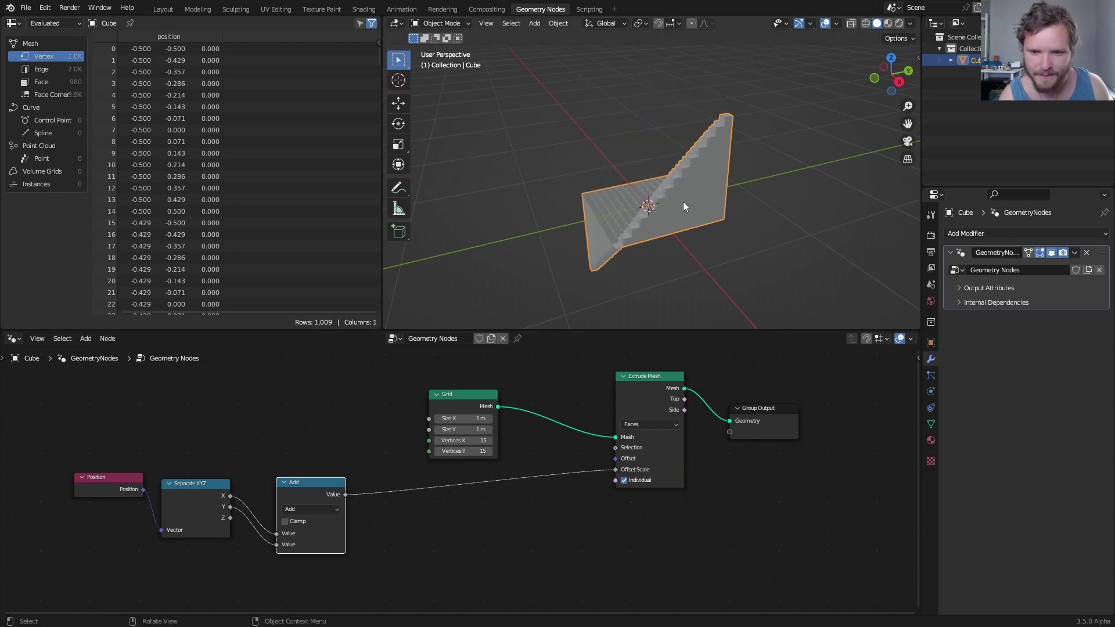
pyautogui.moveTo(683, 201); pyautogui.dragTo(729, 216, button='middle')
pyautogui.scroll(-4, 730, 216)
pyautogui.moveTo(620, 220)
pyautogui.mouseDown(button='middle')
pyautogui.moveTo(652, 203)
pyautogui.moveTo(615, 207)
pyautogui.mouseUp(button='middle')
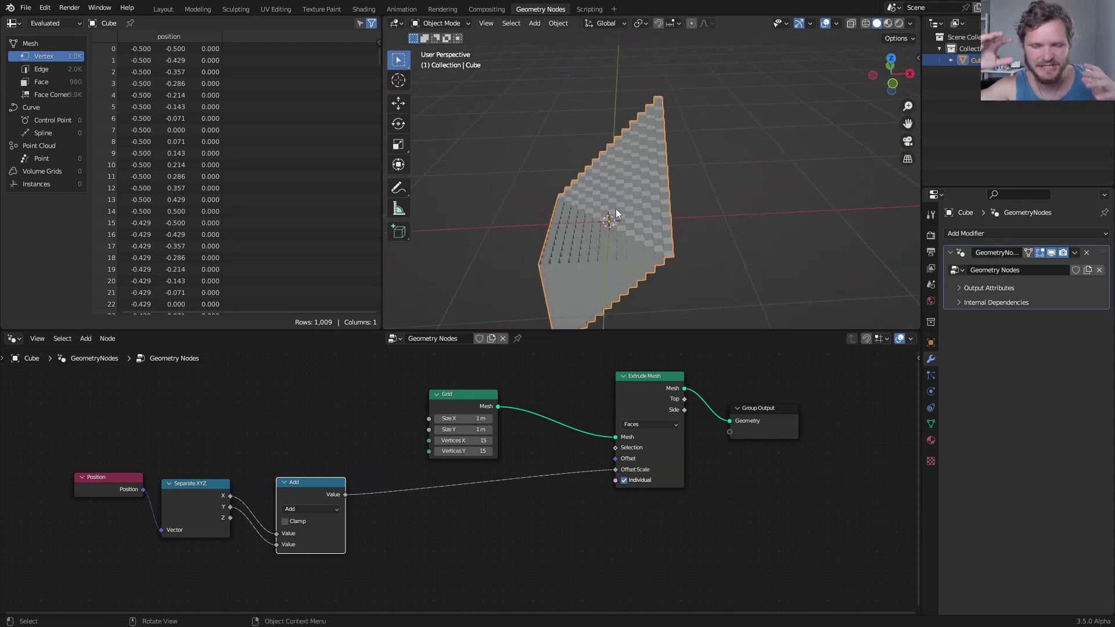
pyautogui.moveTo(601, 275); pyautogui.dragTo(572, 292, button='middle')
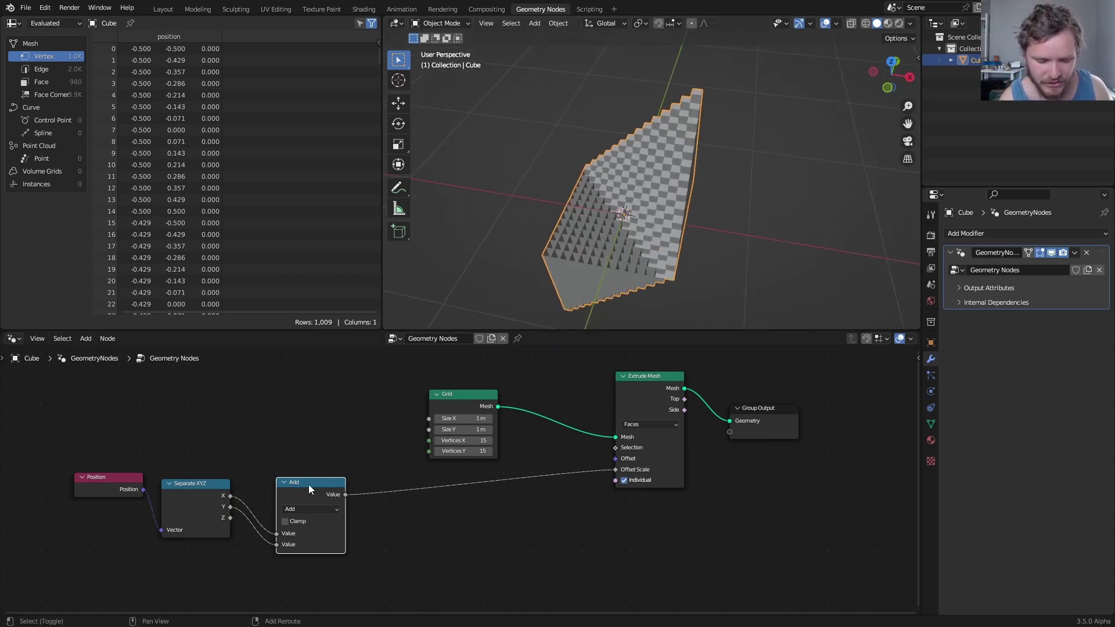
# Insert a Fraction math node before the Offset Scale to wrap heights into repeating steps.
pyautogui.hotkey('shift', 'd')
pyautogui.click(452, 479)
pyautogui.click(456, 504)
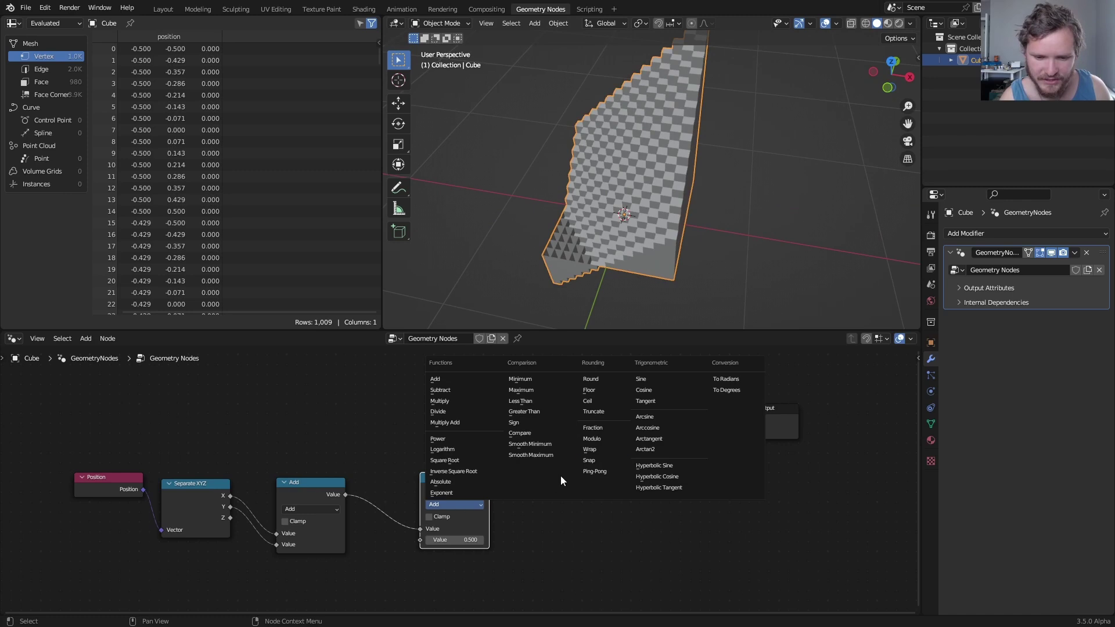
pyautogui.click(594, 428)
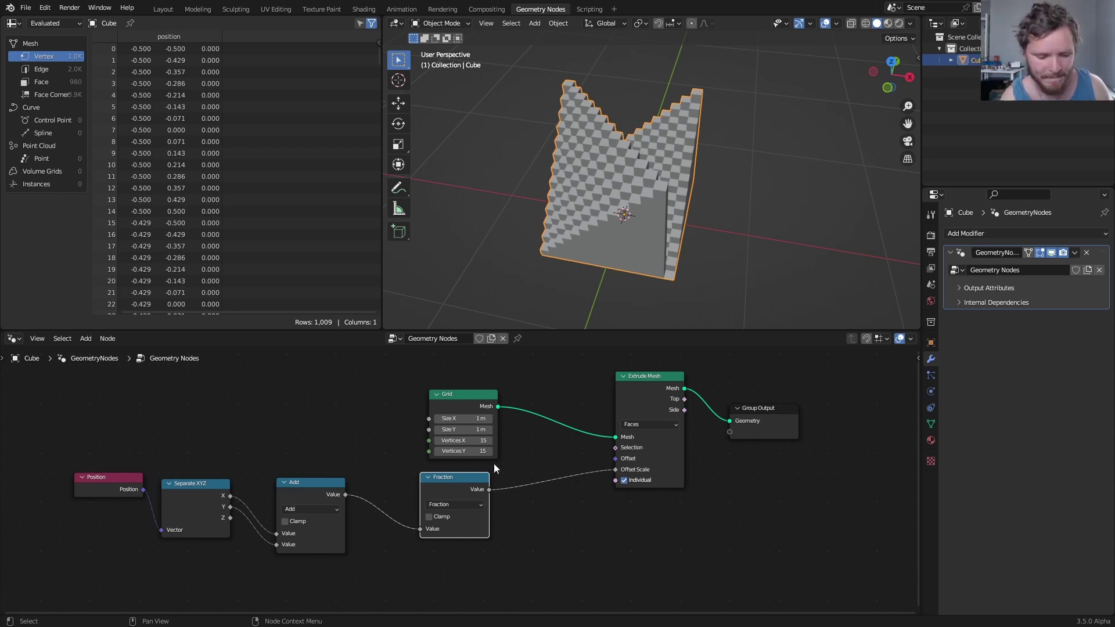
# Add a Divide by 5 math node after Fraction to flatten the steps.
pyautogui.hotkey('shift', 'd')
pyautogui.click(556, 494)
pyautogui.click(565, 504)
pyautogui.click(578, 545)
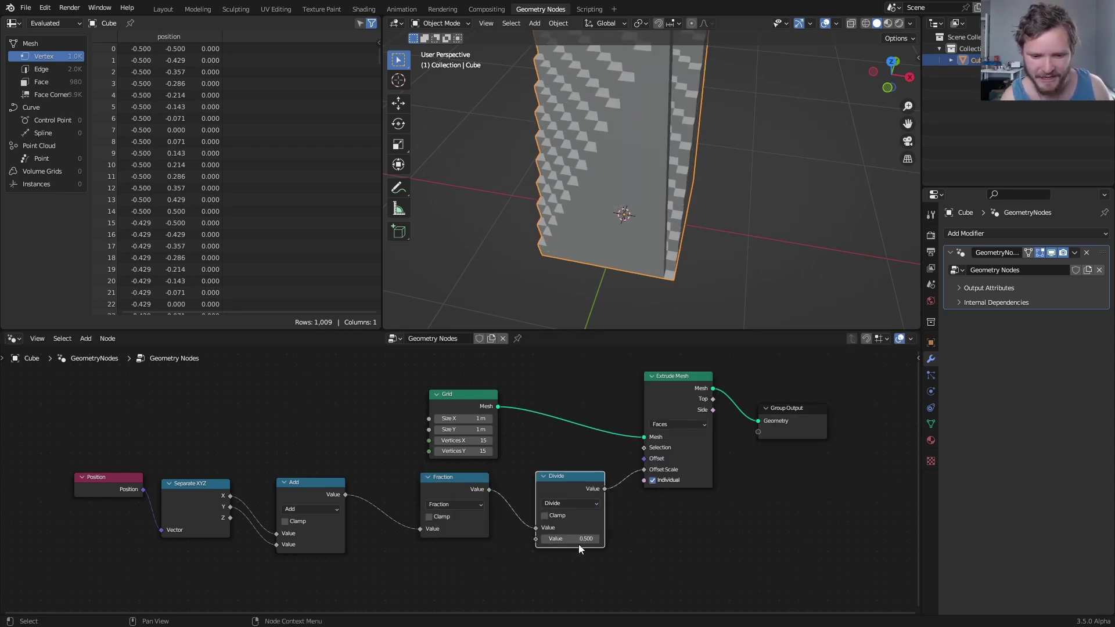
pyautogui.write('5')
pyautogui.press('Return')
# Put an Add node with offset 6.4 between the X+Y sum and Fraction.
pyautogui.scroll(4, 598, 249)
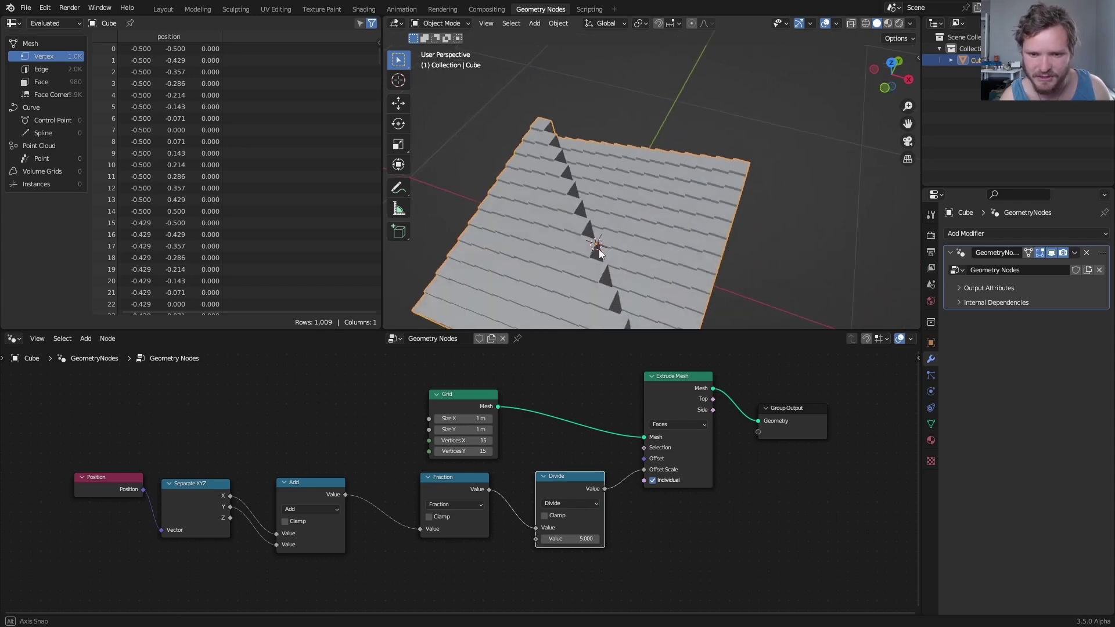
pyautogui.moveTo(442, 486); pyautogui.dragTo(522, 452, button='middle')
pyautogui.hotkey('shift', 'd')
pyautogui.click(474, 493)
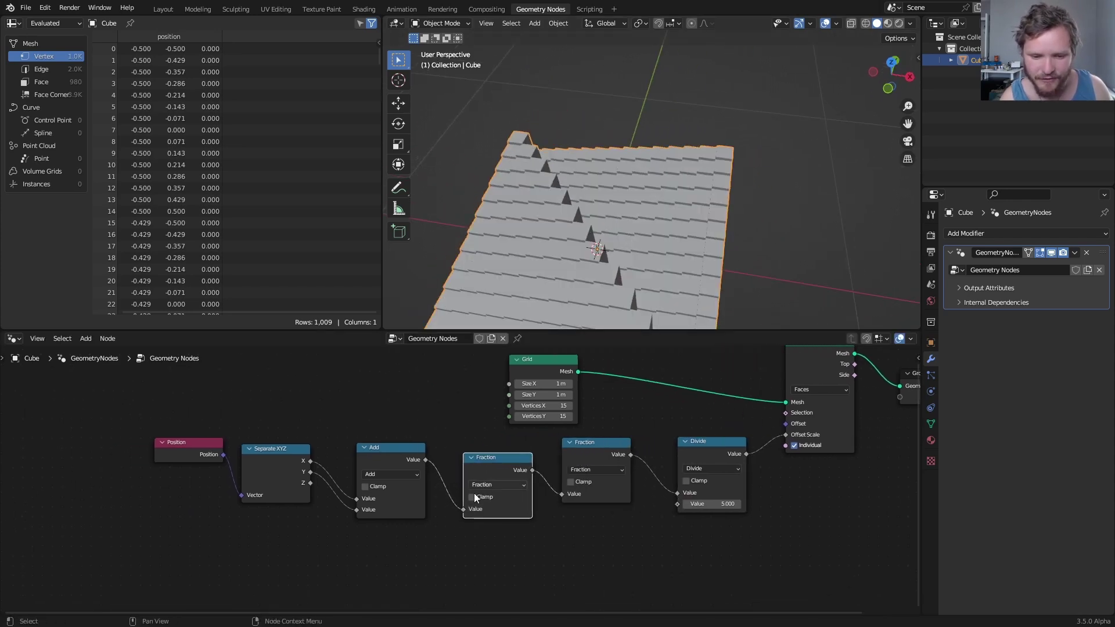
pyautogui.click(483, 487)
pyautogui.click(493, 294)
pyautogui.moveTo(496, 520); pyautogui.dragTo(402, 540)
# Feed Scene Time seconds into the offset Add node and play the animation.
pyautogui.write('ti')
pyautogui.press('Down')
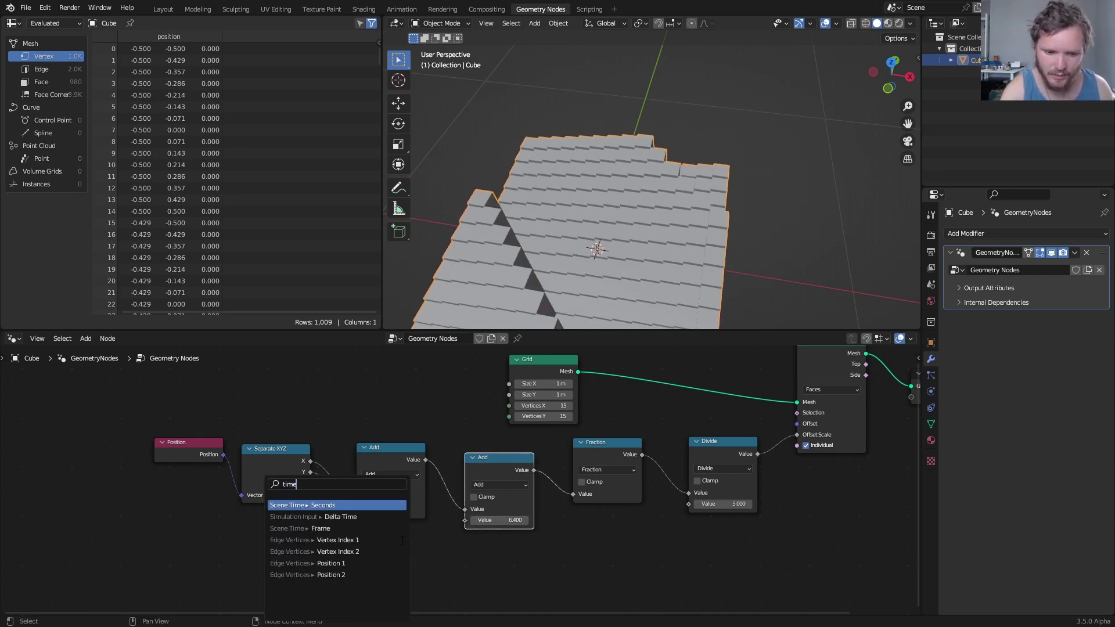
pyautogui.press('Return')
pyautogui.press('space')
pyautogui.moveTo(583, 317); pyautogui.dragTo(561, 179, button='middle')
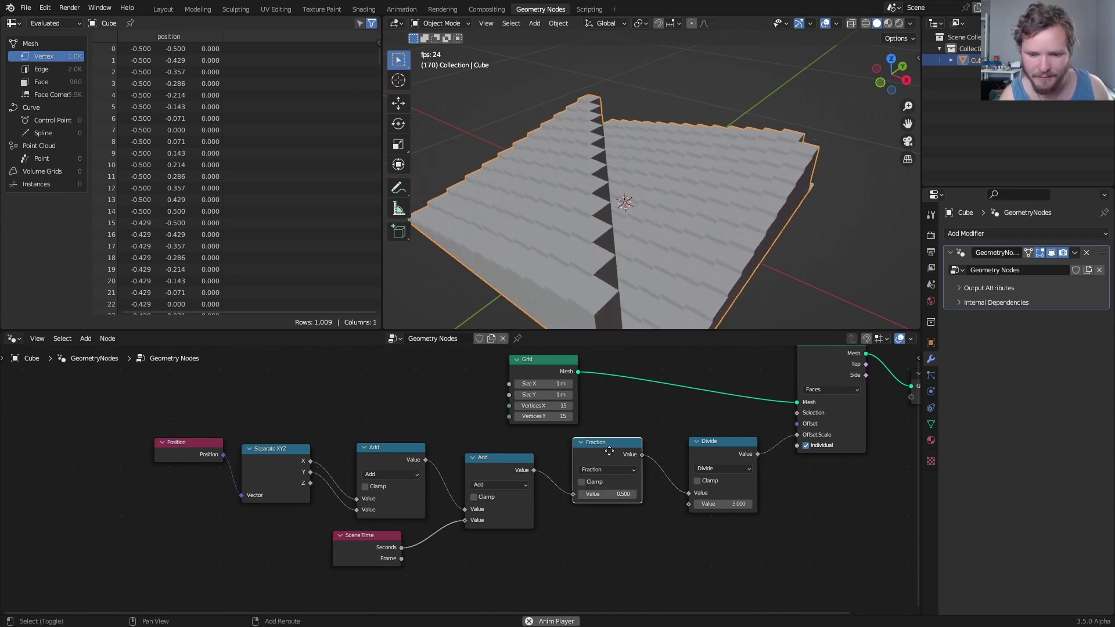
# Insert a Ping-Pong 0.5 node after Fraction to form back-and-forth pyramid ridges.
pyautogui.hotkey('shift', 'd')
pyautogui.click(710, 449)
pyautogui.click(714, 470)
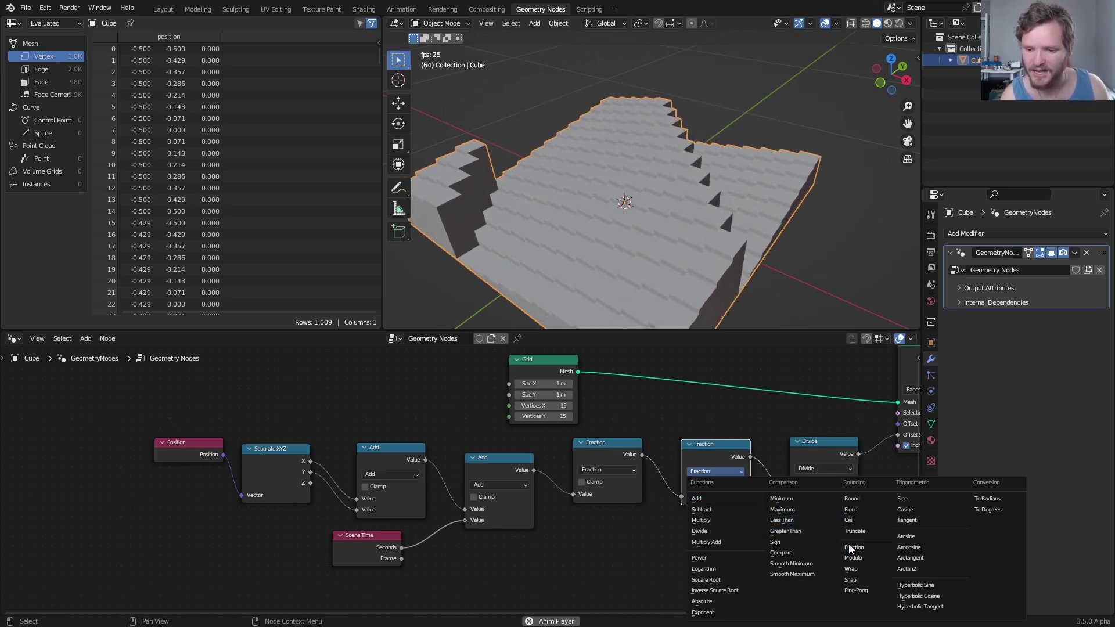
pyautogui.click(871, 588)
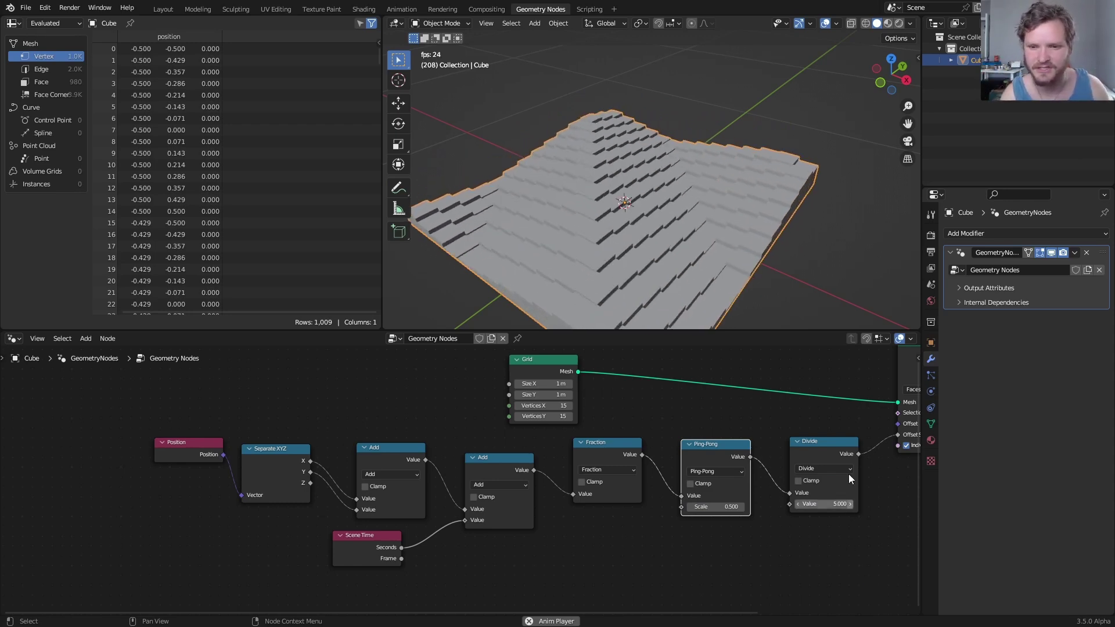
pyautogui.moveTo(654, 242); pyautogui.dragTo(700, 249, button='middle')
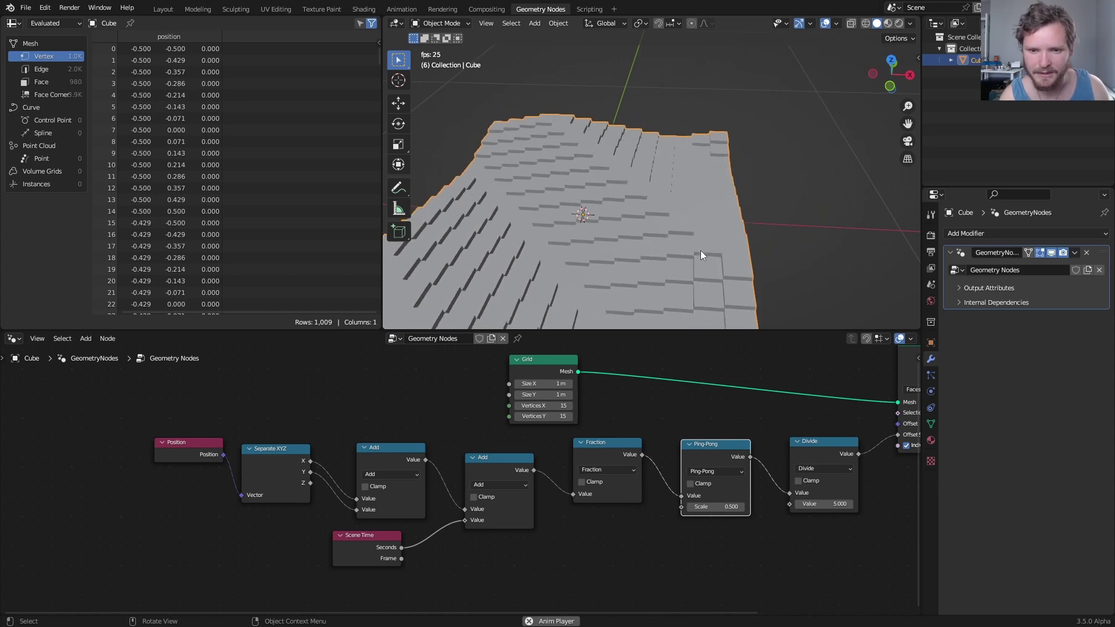
# Insert a Multiply node, copied from Divide, before the Offset Scale.
pyautogui.moveTo(756, 480); pyautogui.dragTo(529, 477, button='middle')
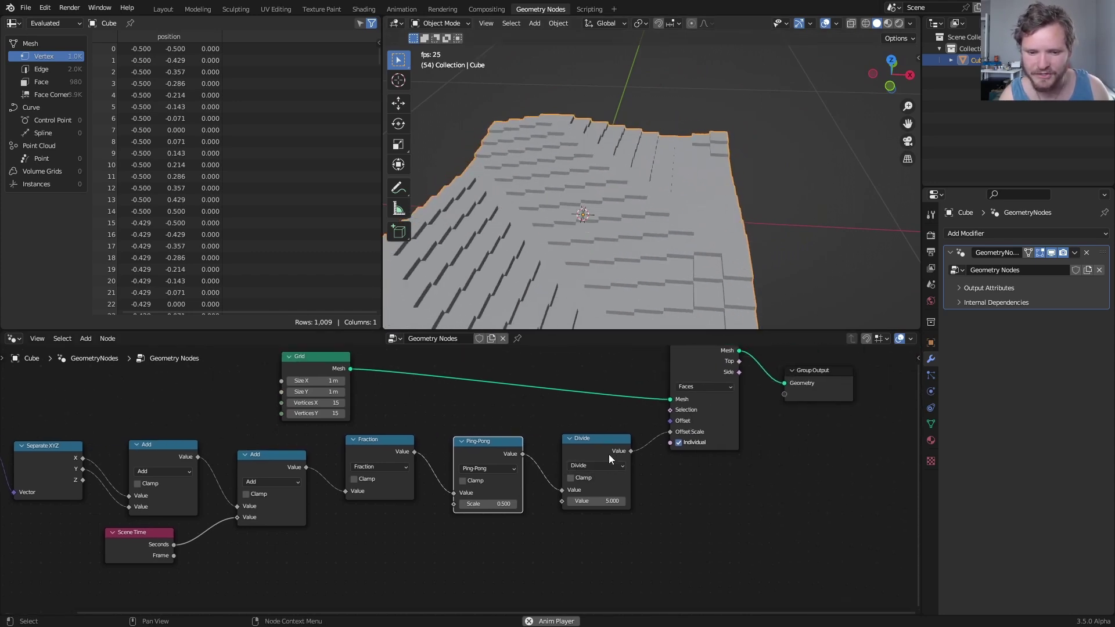
pyautogui.click(591, 444)
pyautogui.hotkey('shift', 'd')
pyautogui.click(695, 446)
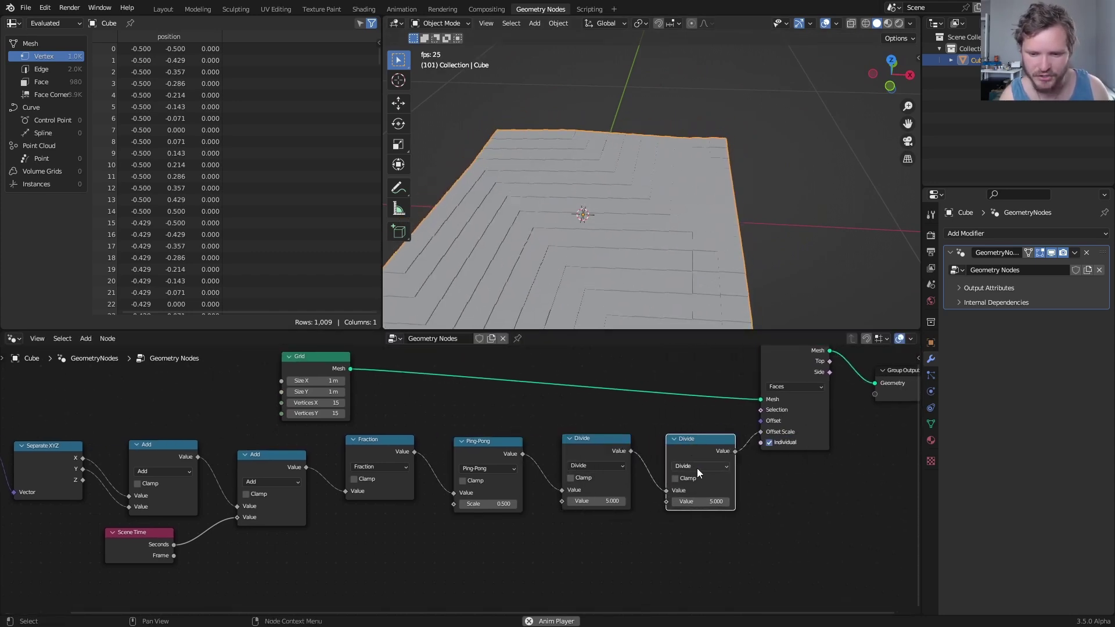
pyautogui.click(703, 467)
pyautogui.click(699, 454)
# Multiply heights by a 0–1 Random Value node, then add a camera.
pyautogui.moveTo(670, 502); pyautogui.dragTo(597, 552)
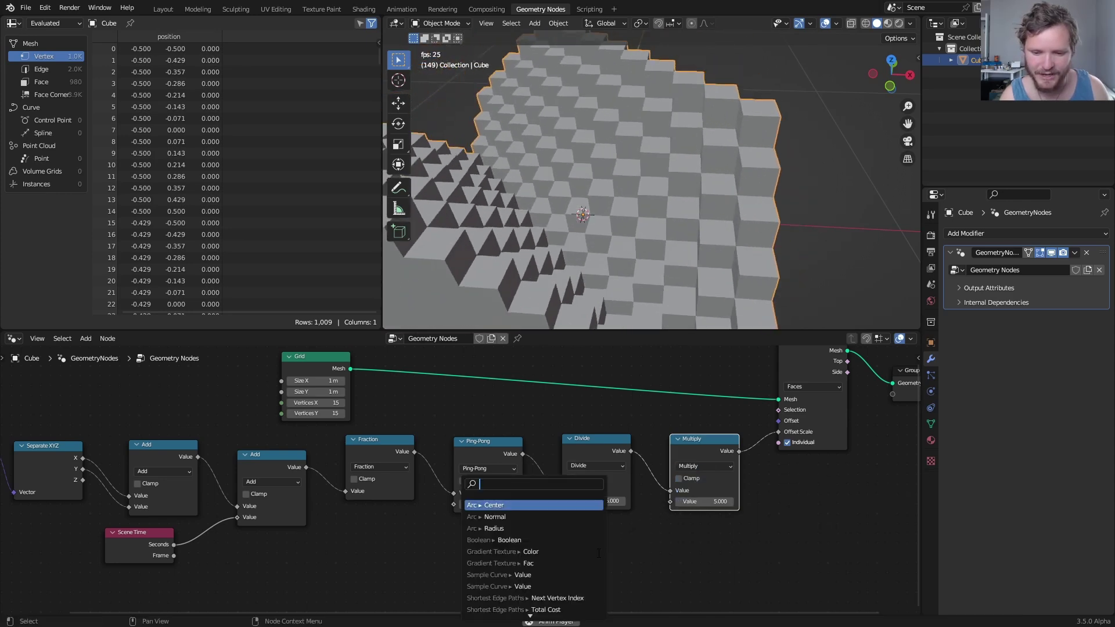
pyautogui.write('random')
pyautogui.press('Return')
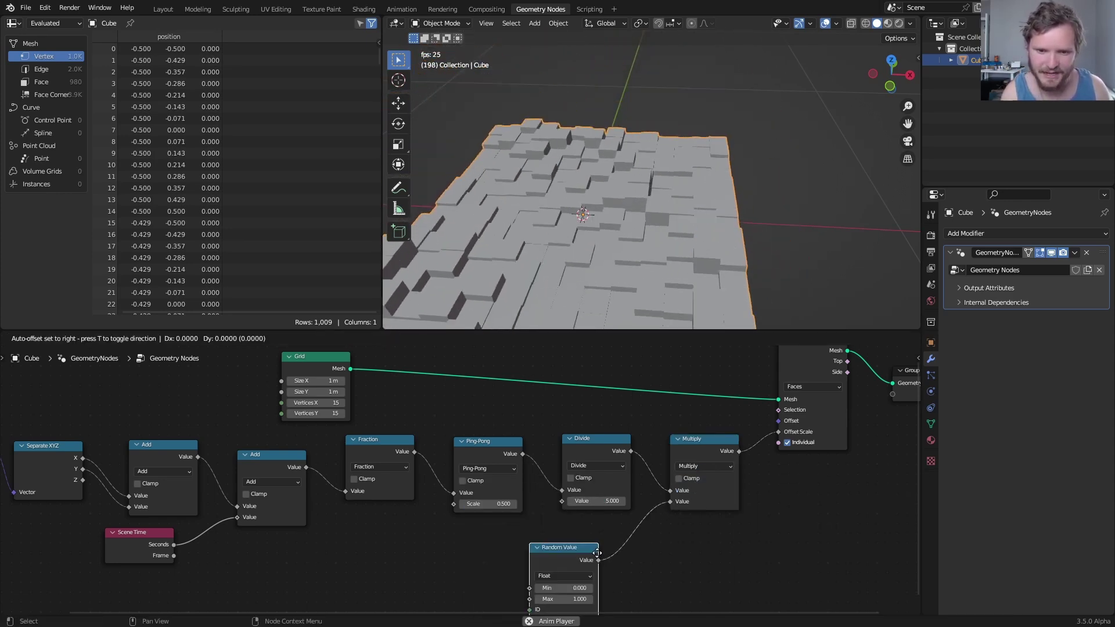
pyautogui.click(608, 540)
pyautogui.scroll(-2, 672, 197)
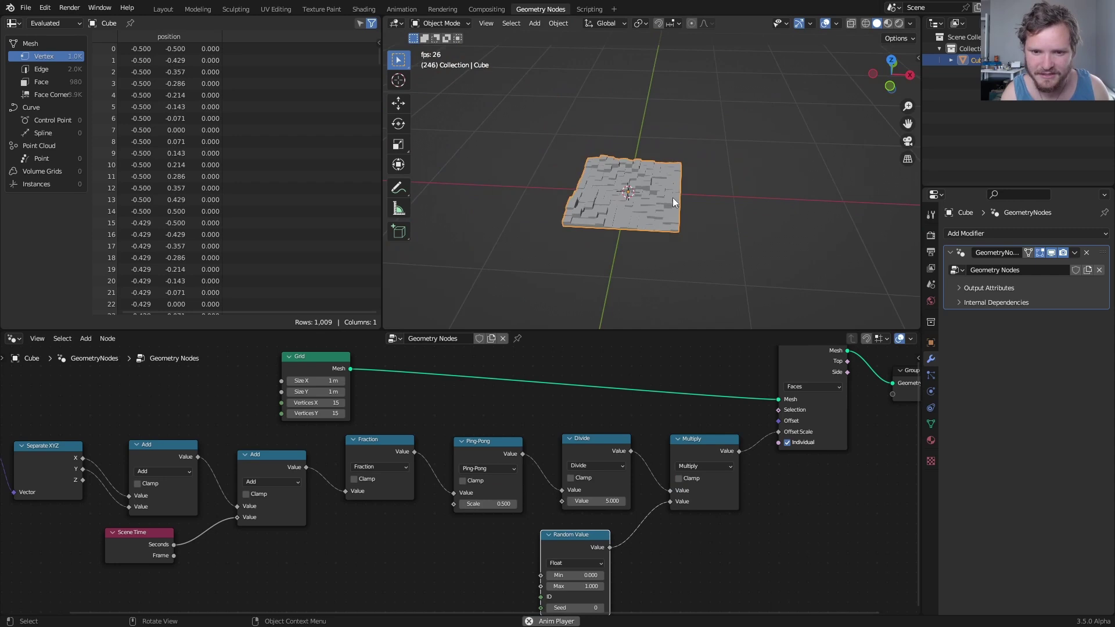
pyautogui.hotkey('shift', 'a')
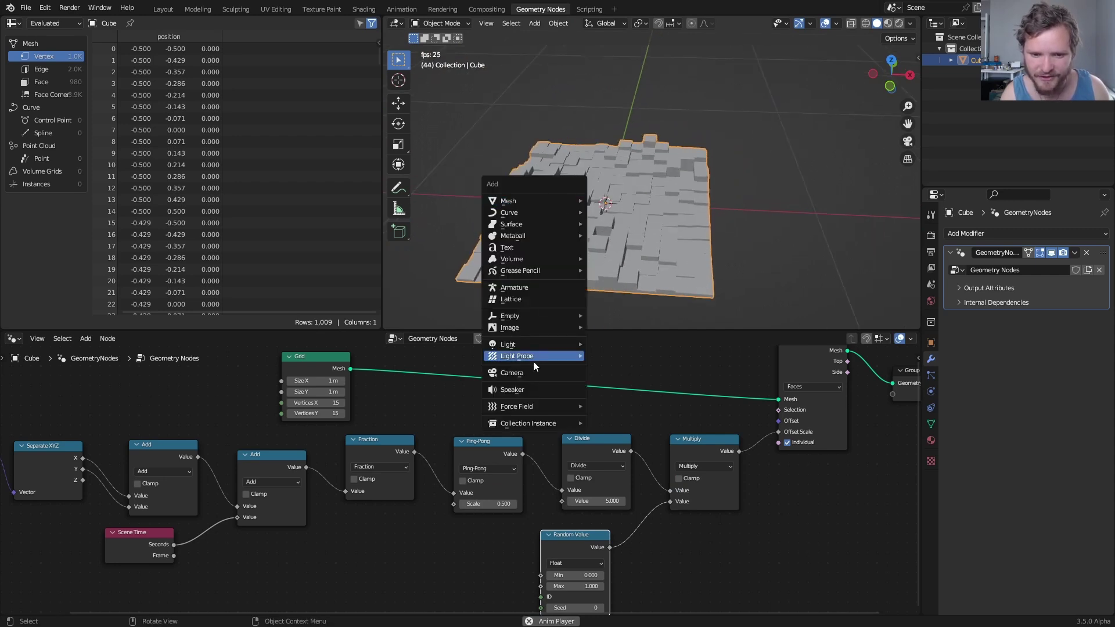
pyautogui.click(523, 373)
# Look through the camera, enable Camera to View, and frame the block terrain.
pyautogui.click(907, 142)
pyautogui.press('n')
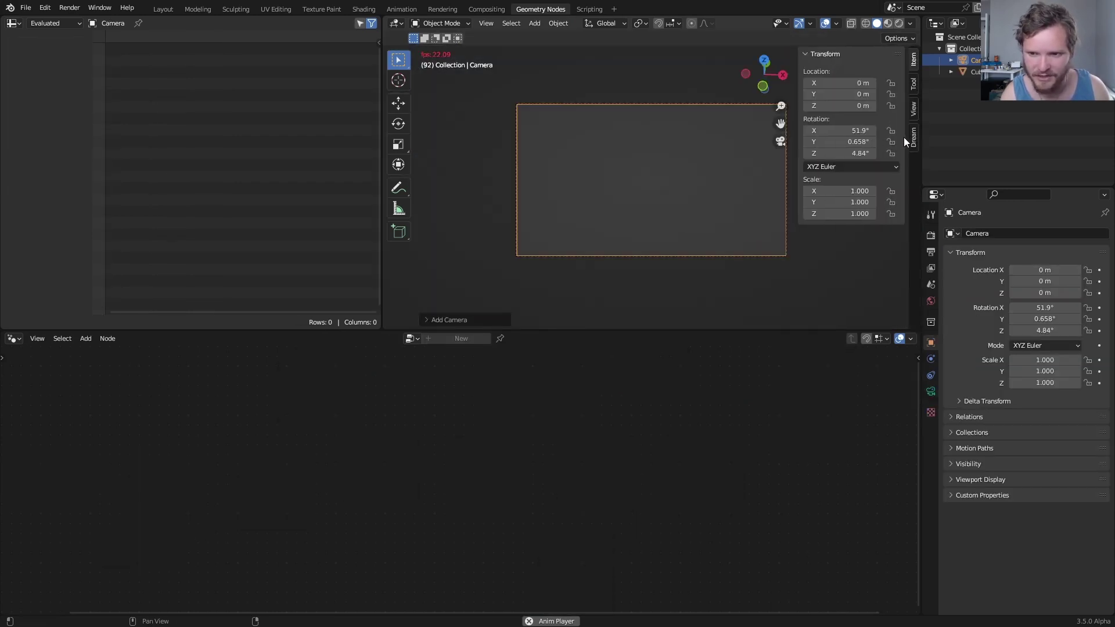
pyautogui.click(912, 110)
pyautogui.click(848, 199)
pyautogui.scroll(-8, 681, 194)
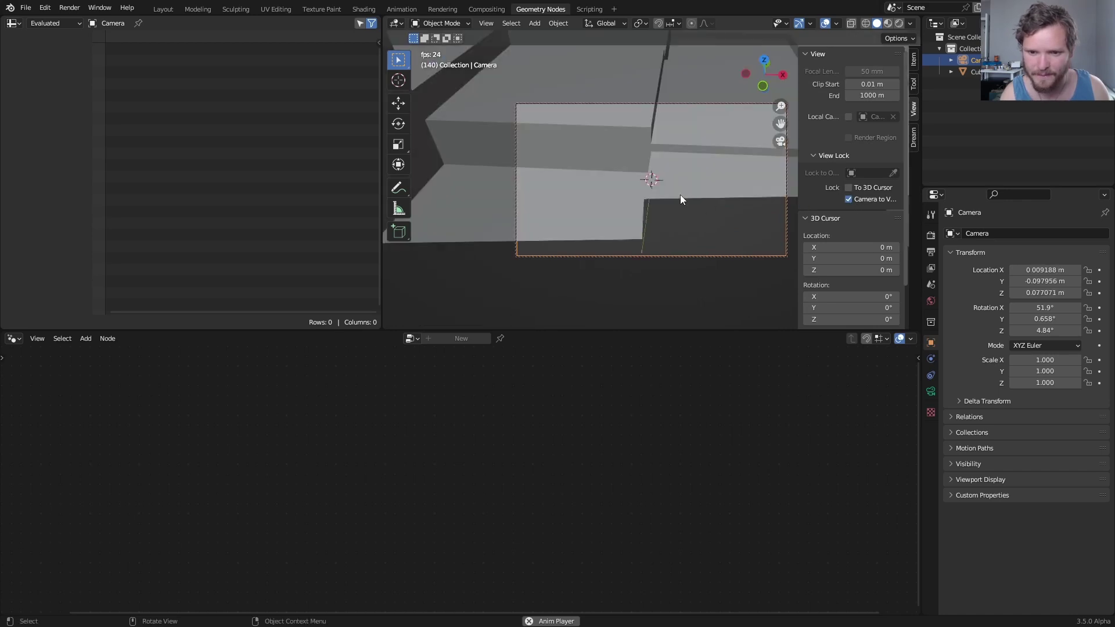
pyautogui.moveTo(681, 194)
pyautogui.mouseDown(button='middle')
pyautogui.moveTo(646, 186)
pyautogui.moveTo(661, 169)
pyautogui.moveTo(661, 184)
pyautogui.mouseUp(button='middle')
pyautogui.scroll(3, 647, 192)
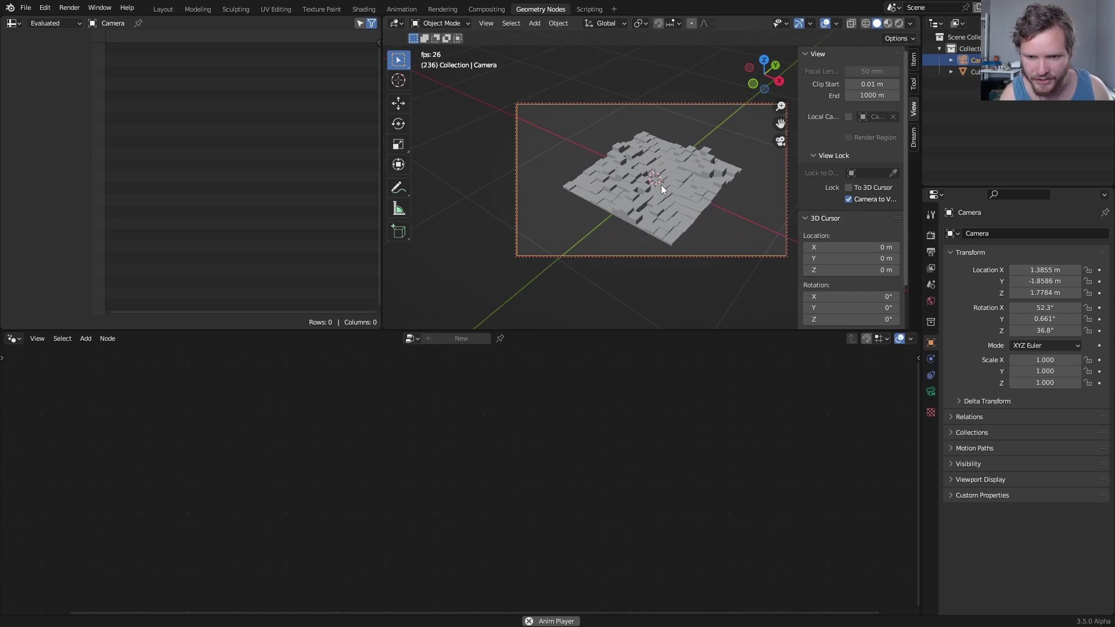
# Make the camera orthographic at scale 0.620, unlock it, and set Passepartout to 1.0.
pyautogui.click(931, 392)
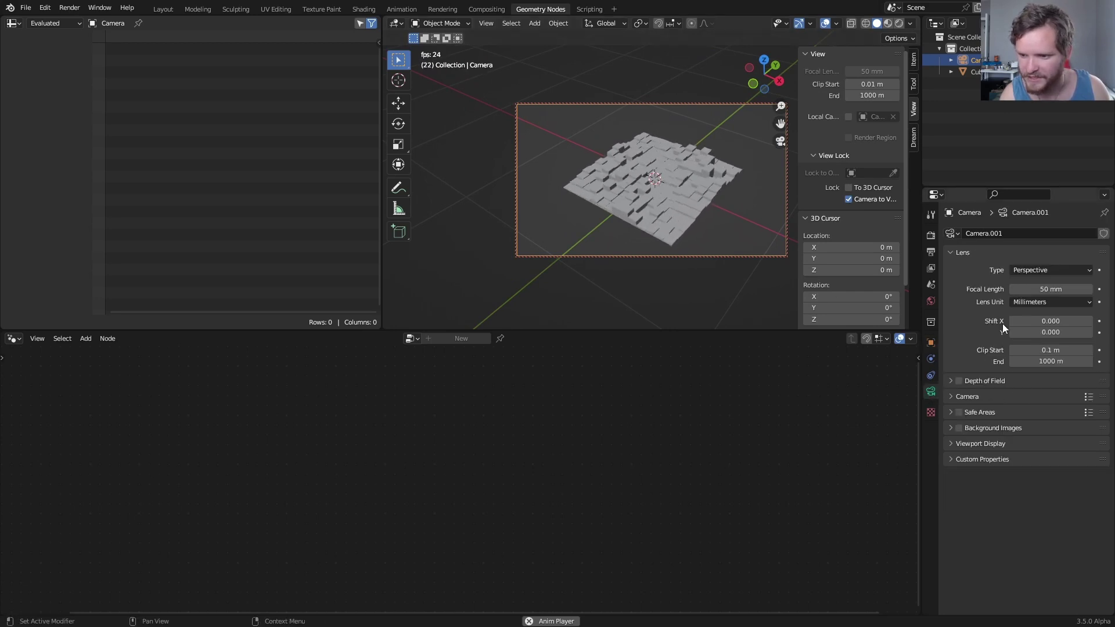
pyautogui.click(1032, 269)
pyautogui.click(1037, 282)
pyautogui.scroll(10, 651, 180)
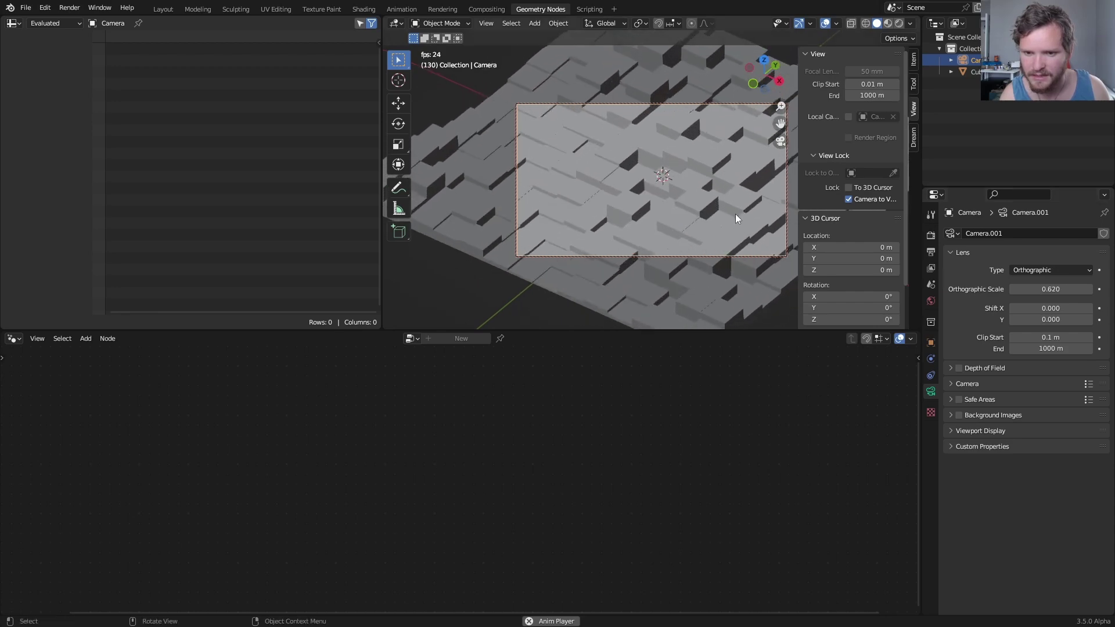
pyautogui.moveTo(735, 214); pyautogui.dragTo(690, 234, button='middle')
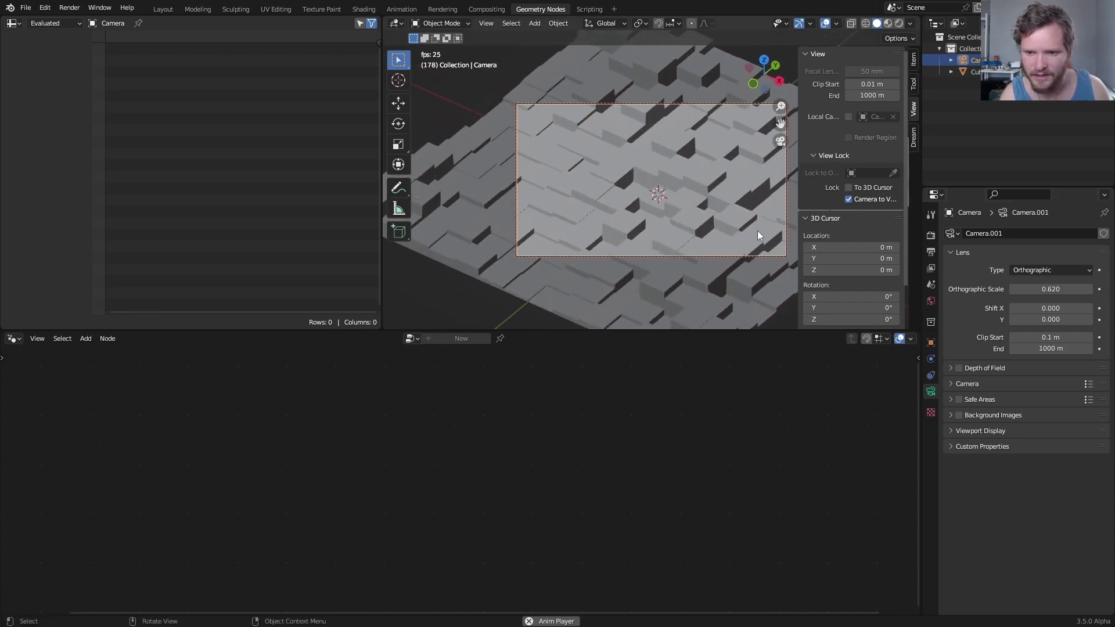
pyautogui.click(848, 198)
pyautogui.keyDown('shift'); pyautogui.moveTo(678, 201); pyautogui.dragTo(647, 225, button='middle'); pyautogui.keyUp('shift')
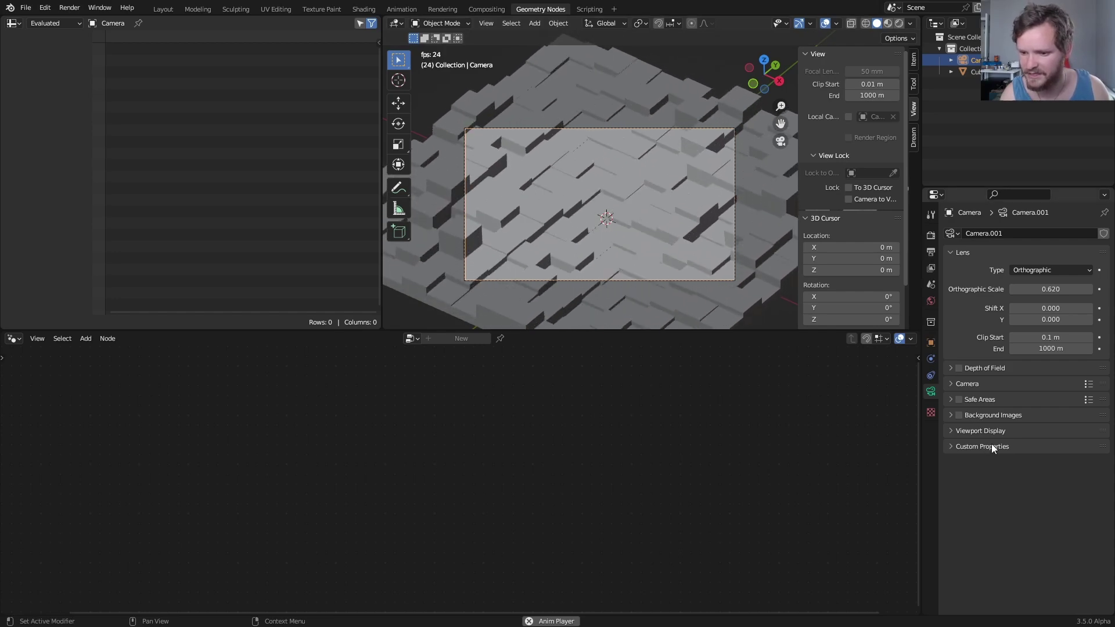
pyautogui.click(987, 432)
pyautogui.moveTo(1050, 518); pyautogui.dragTo(1089, 516)
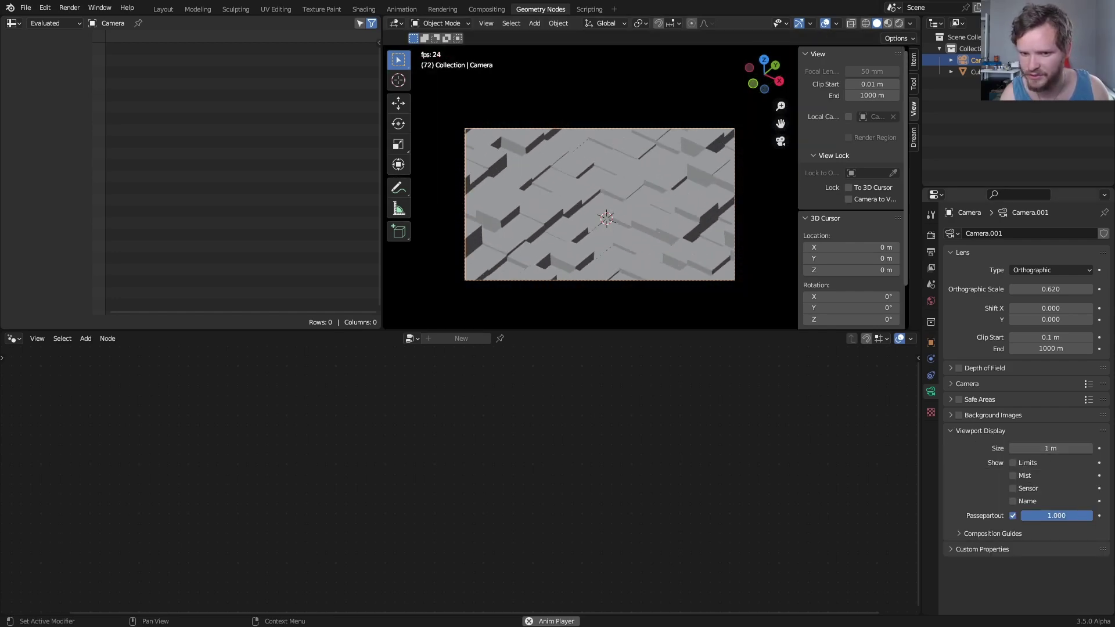
# Preview in Rendered shading with the Cycles engine on GPU Compute.
pyautogui.click(899, 23)
pyautogui.press('space')
pyautogui.click(930, 235)
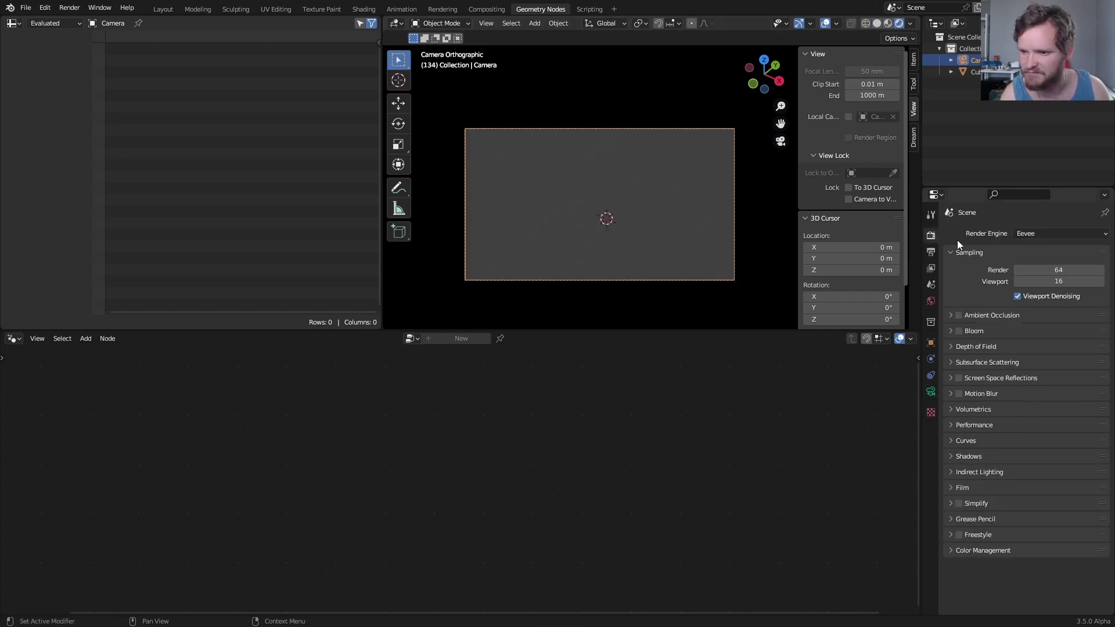
pyautogui.click(1029, 238)
pyautogui.click(1039, 272)
pyautogui.click(1031, 265)
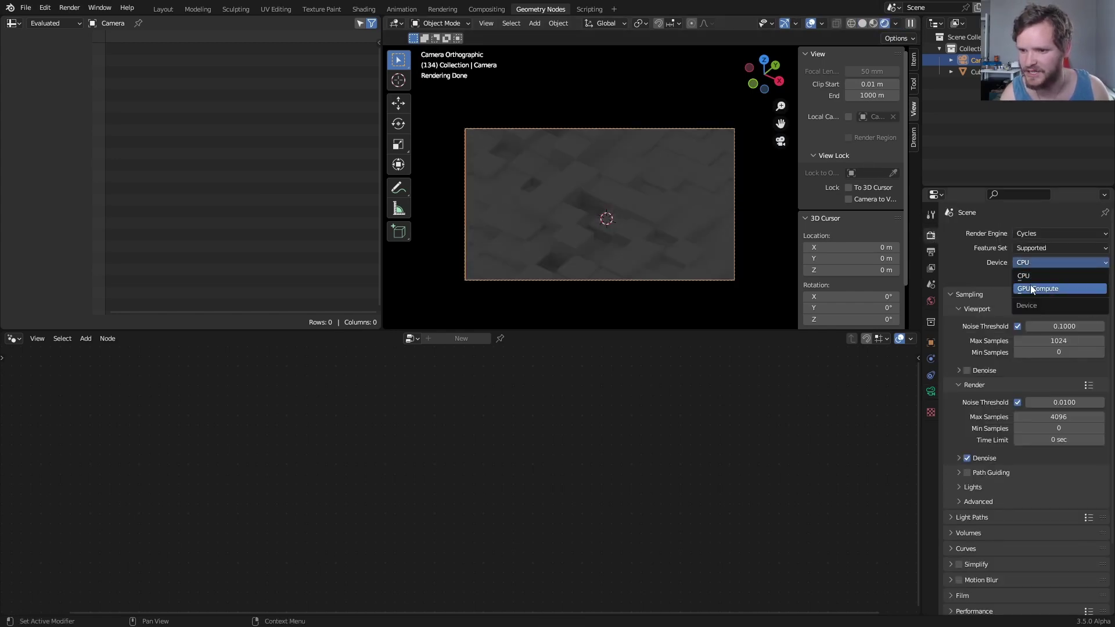
pyautogui.click(930, 302)
# Light the world with an Environment Texture using the syferfontein sky .exr from the Desktop.
pyautogui.click(1015, 307)
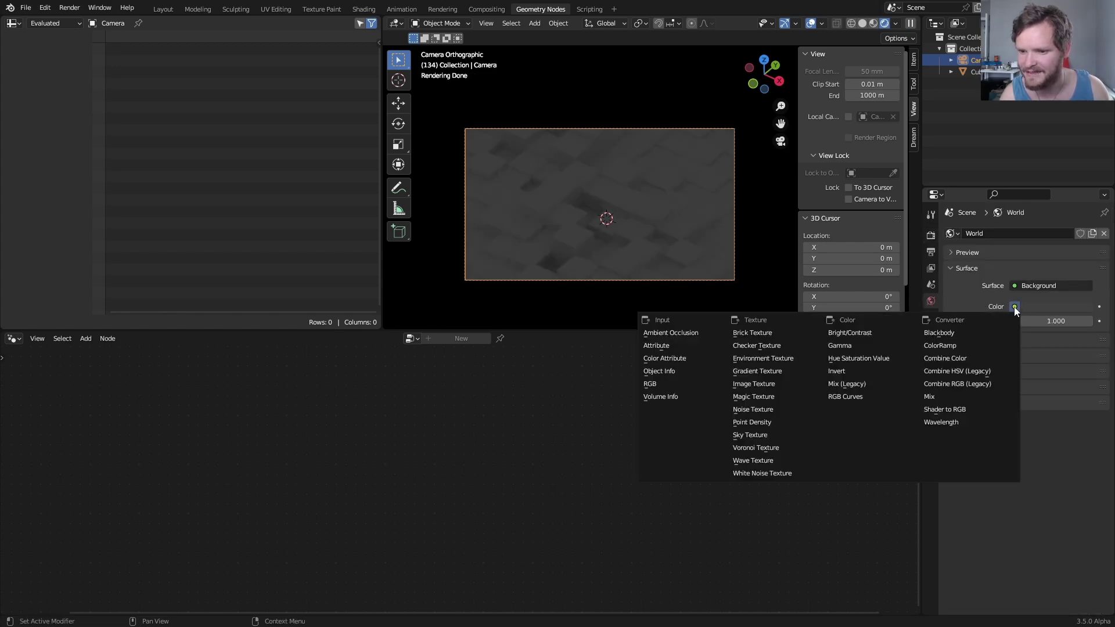
pyautogui.click(804, 358)
pyautogui.click(1051, 321)
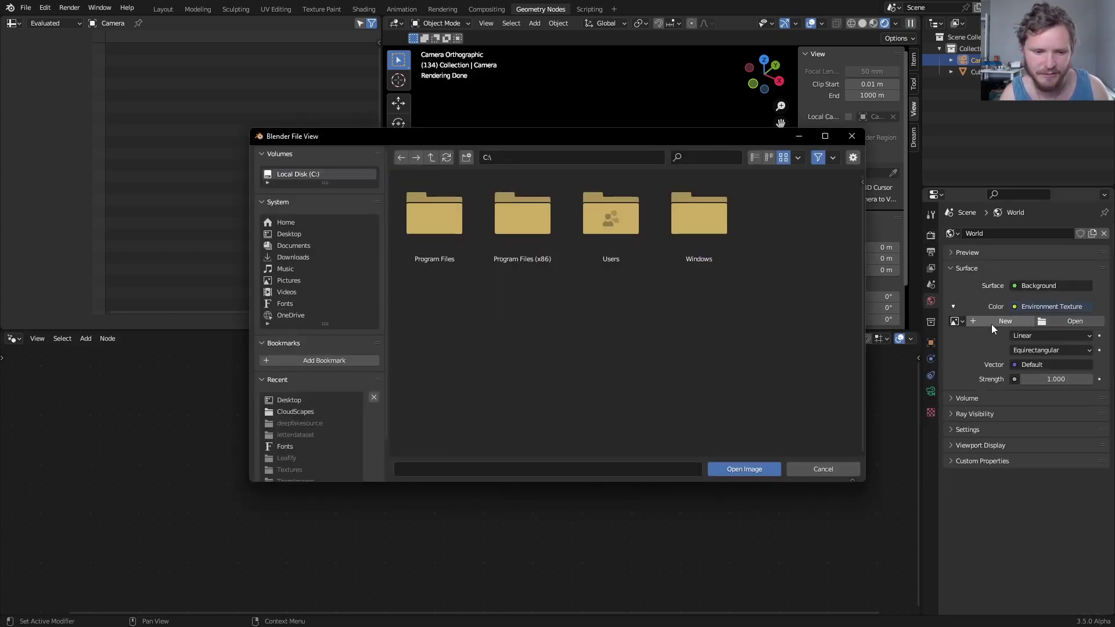
pyautogui.click(300, 400)
pyautogui.scroll(-5, 552, 343)
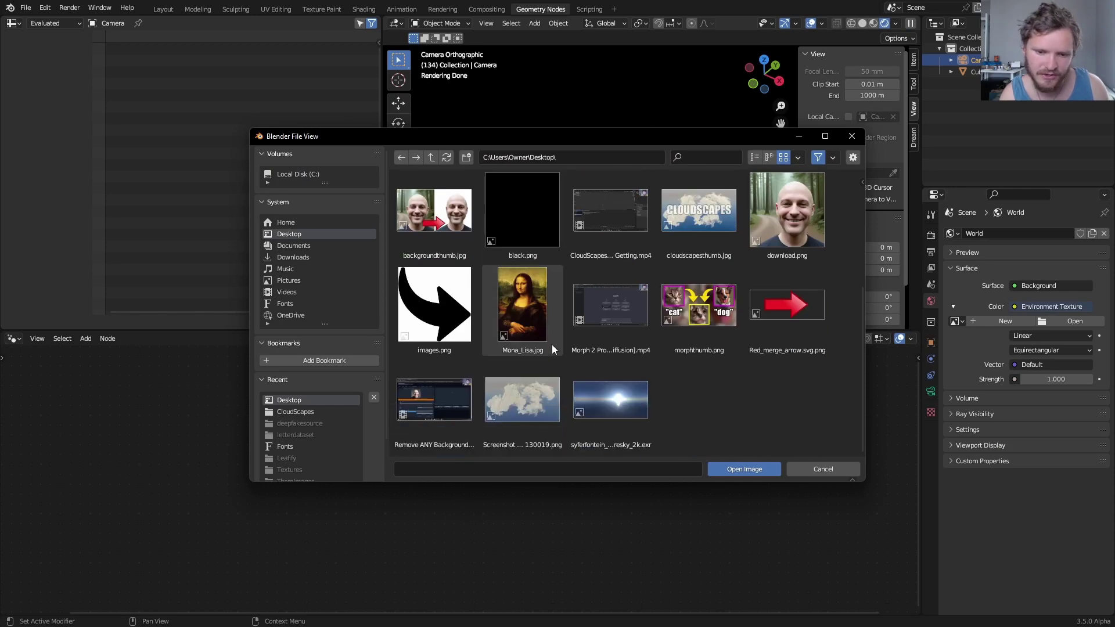
pyautogui.doubleClick(611, 401)
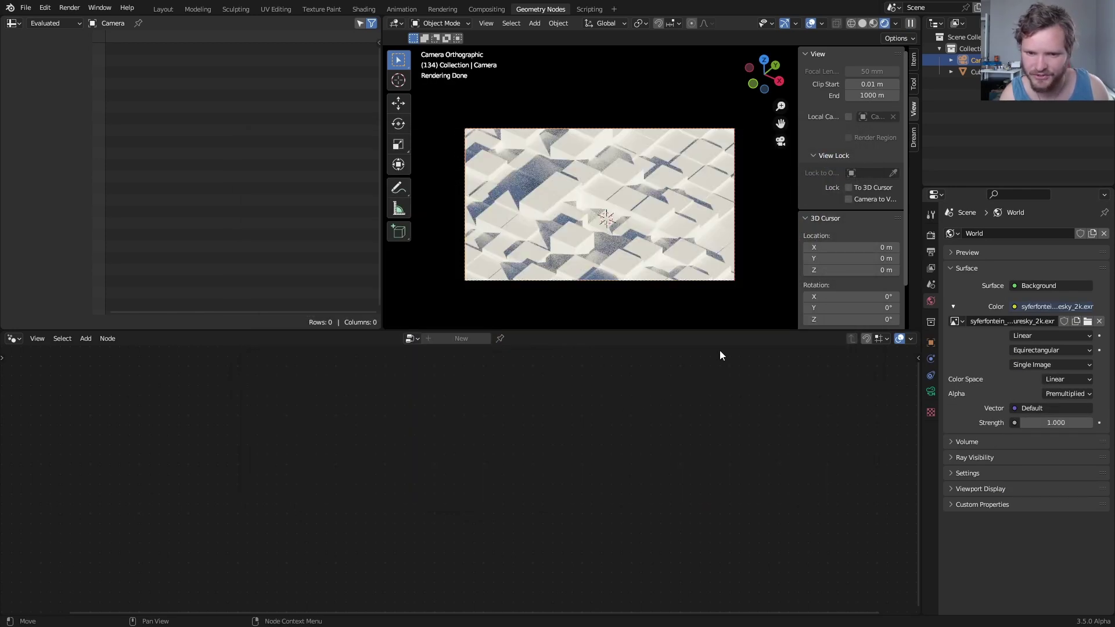
# Insert a Set Material node before Group Output and assign the material named Material.
pyautogui.click(659, 226)
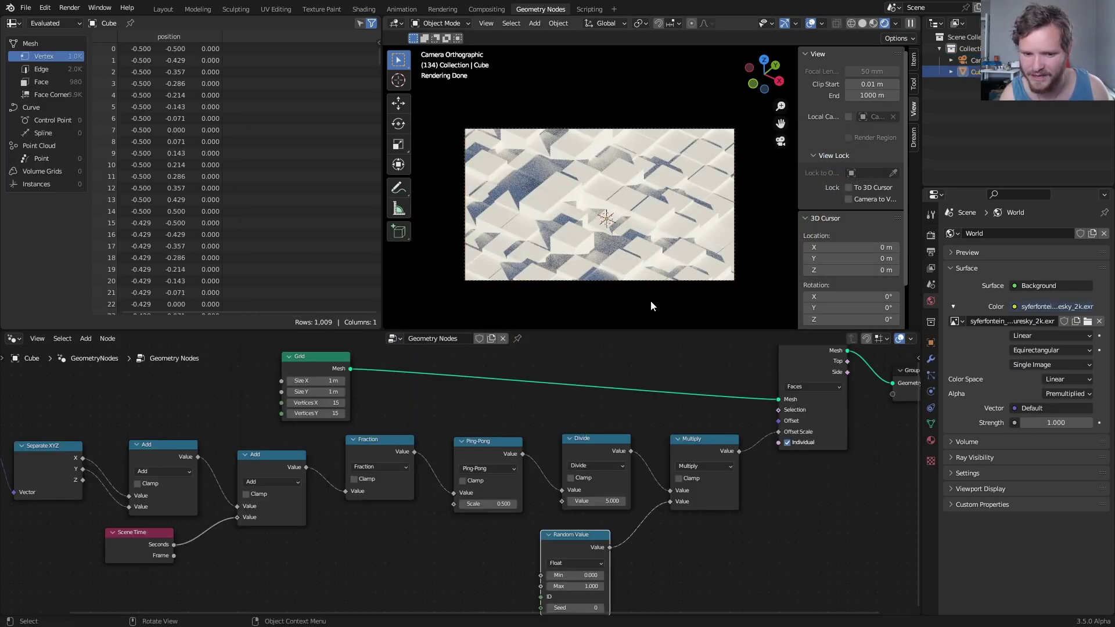
pyautogui.moveTo(825, 357); pyautogui.dragTo(520, 375, button='middle')
pyautogui.hotkey('shift', 'a')
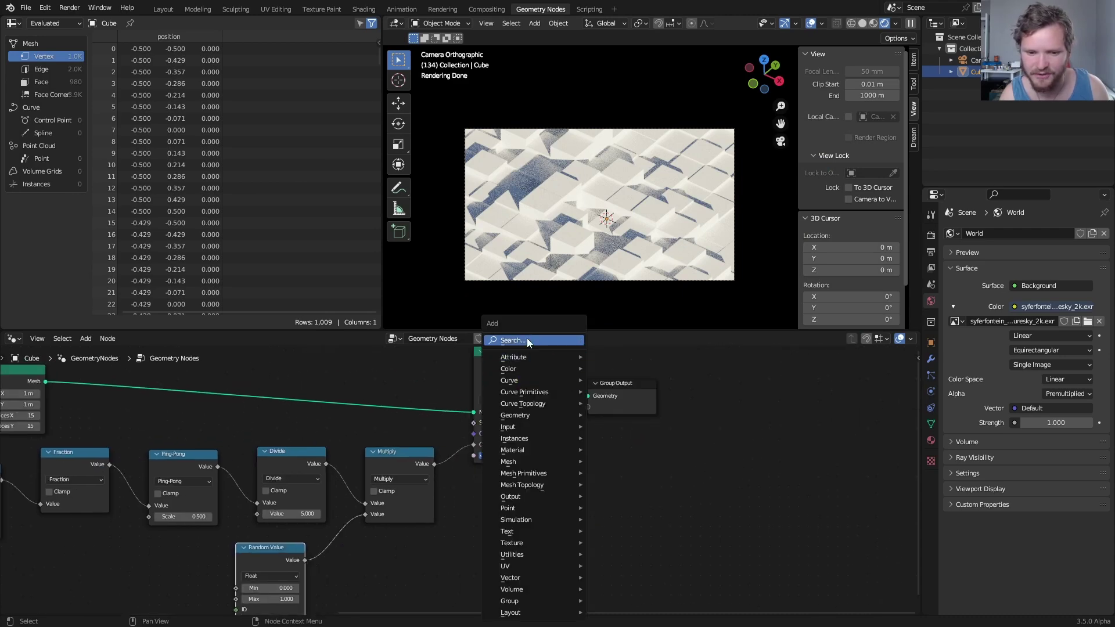
pyautogui.write('set mat')
pyautogui.press('Return')
pyautogui.click(599, 393)
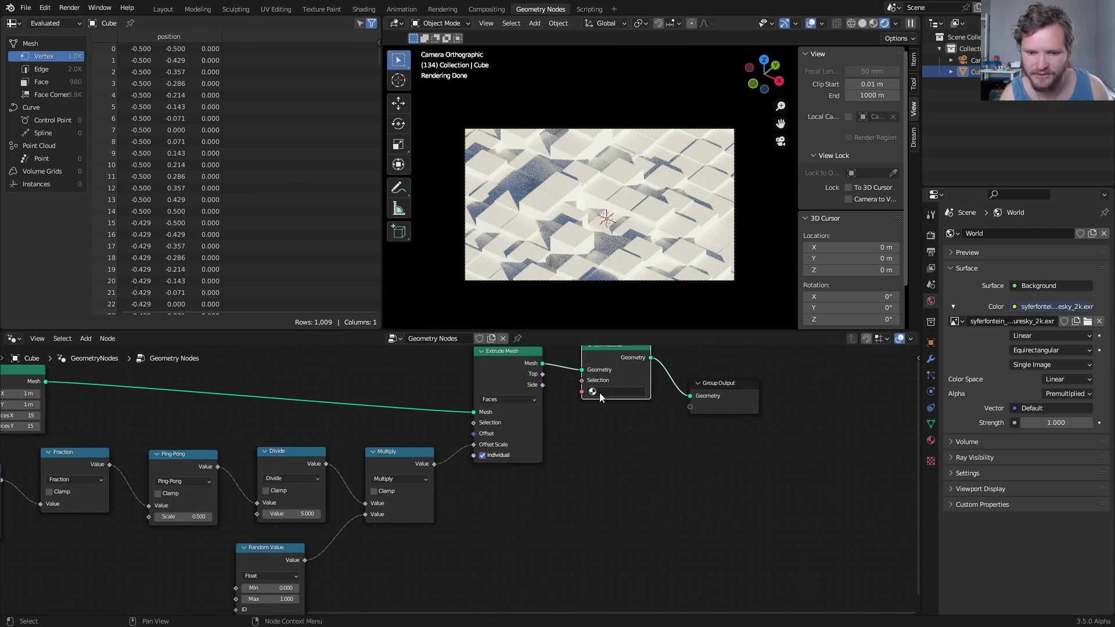
pyautogui.click(599, 393)
pyautogui.click(615, 408)
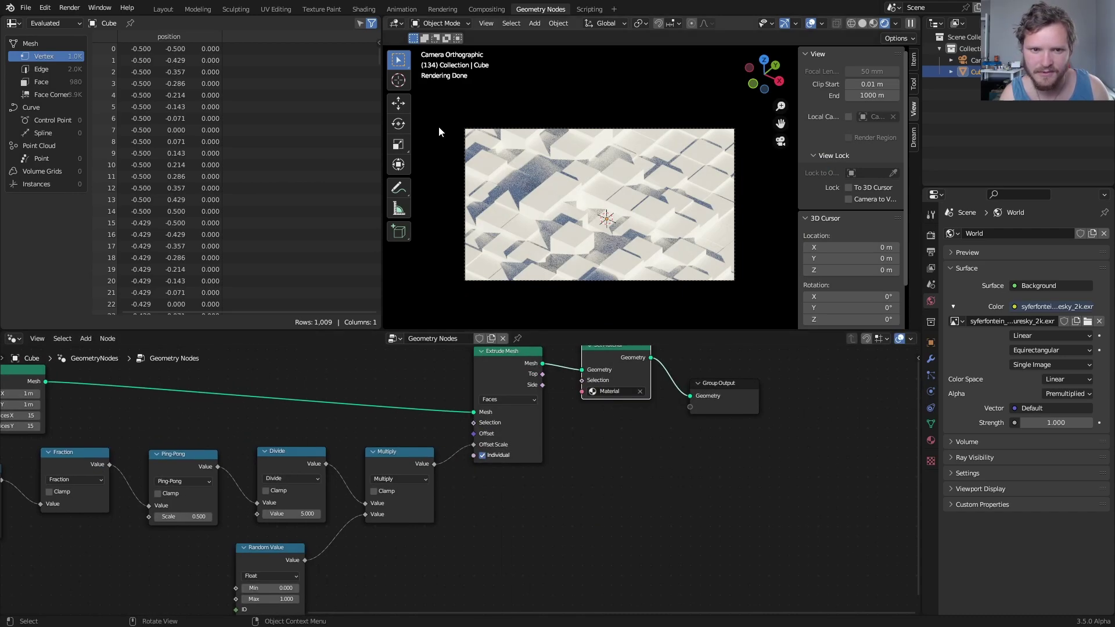
# In rendered camera view, give the cube's Material Metallic 1.000 and Roughness 0.273.
pyautogui.click(363, 9)
pyautogui.click(908, 141)
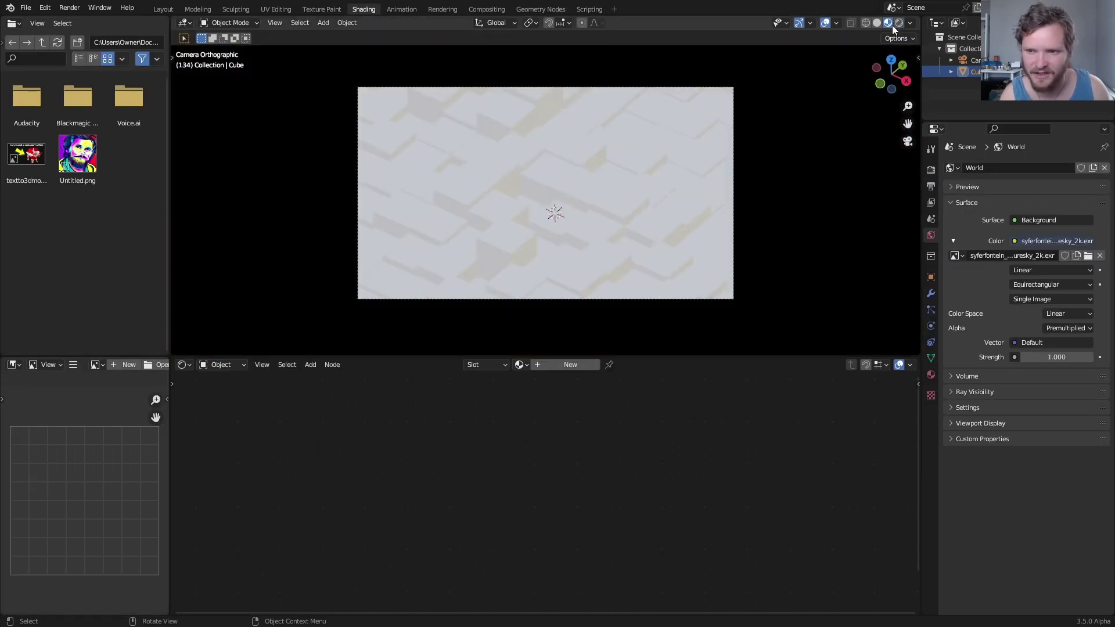
pyautogui.click(897, 23)
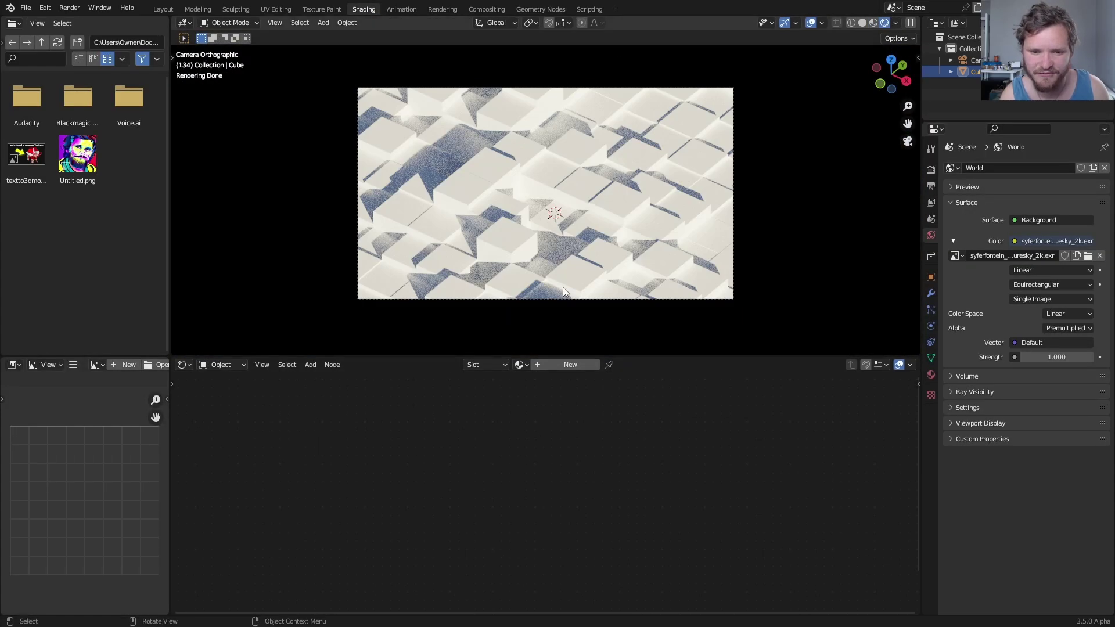
pyautogui.click(519, 365)
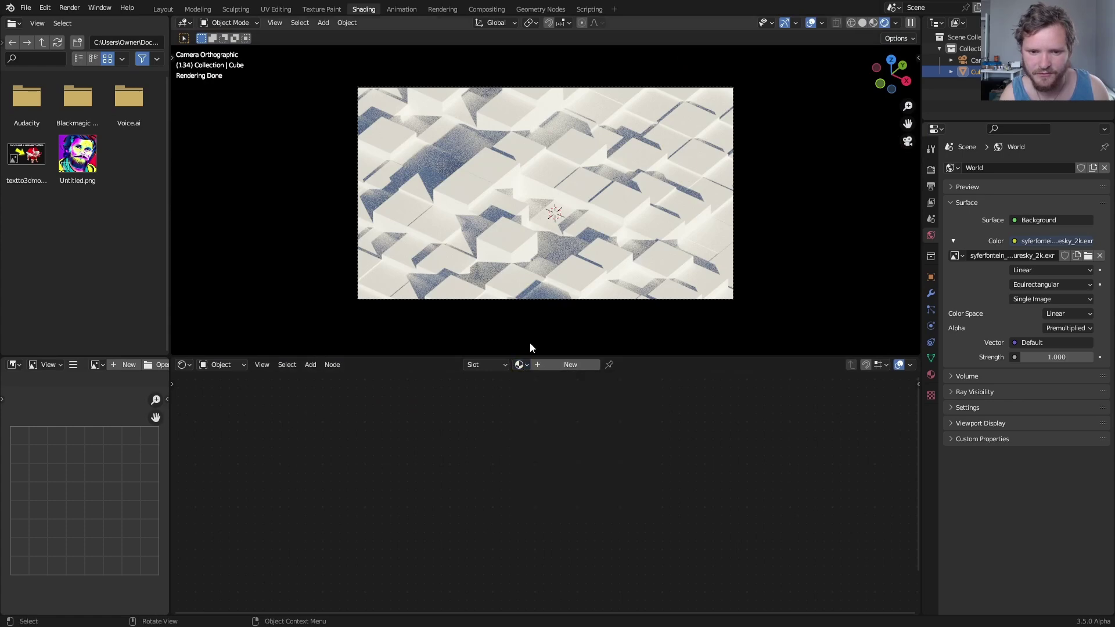
pyautogui.click(520, 366)
pyautogui.click(540, 381)
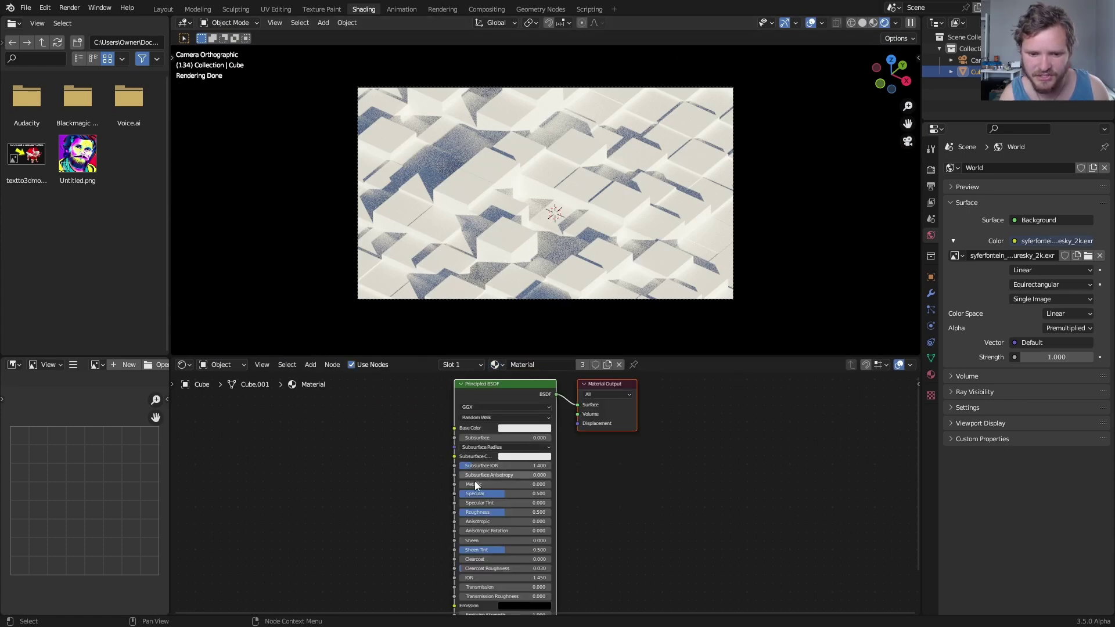
pyautogui.moveTo(475, 486); pyautogui.dragTo(552, 486)
pyautogui.moveTo(492, 517); pyautogui.dragTo(548, 487, button='middle')
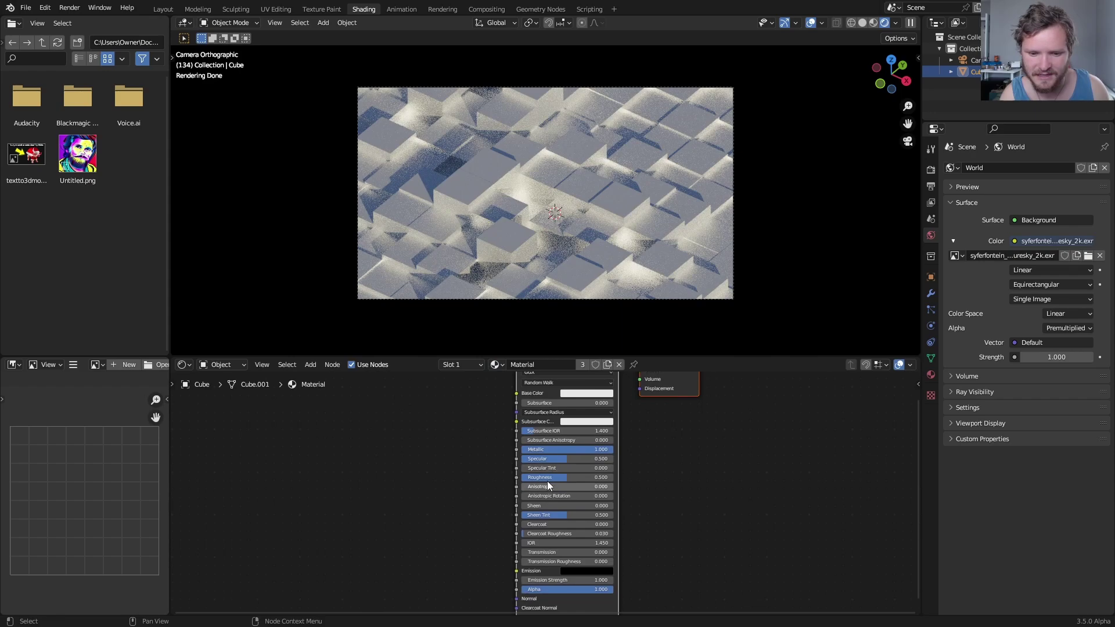
pyautogui.moveTo(548, 477); pyautogui.dragTo(527, 477)
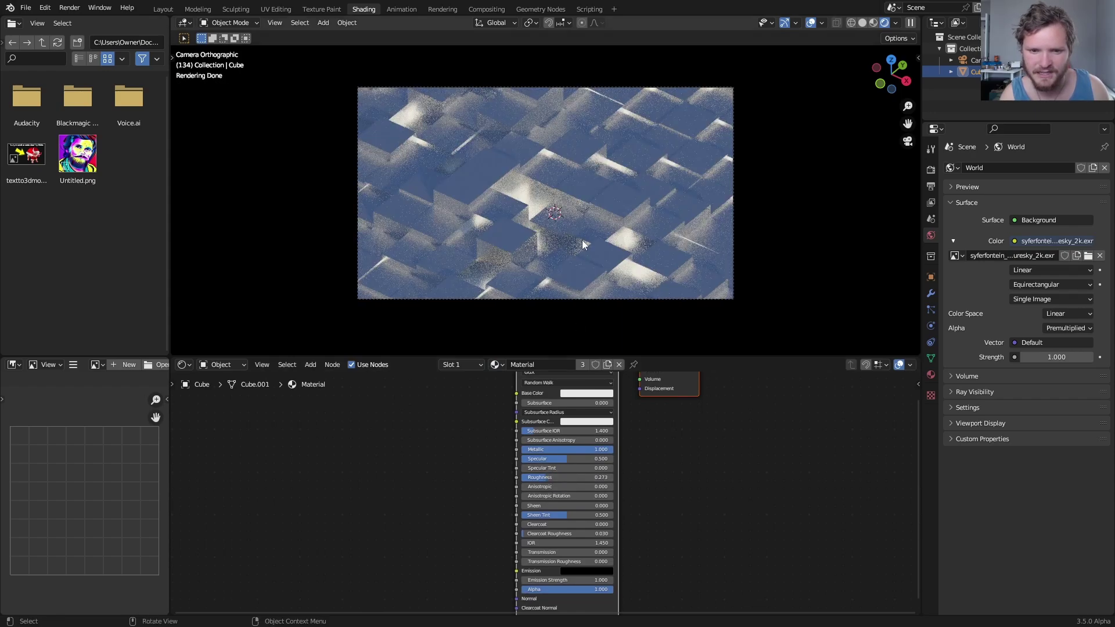
# Play the wave animation and enable Denoise for the viewport render.
pyautogui.press('space')
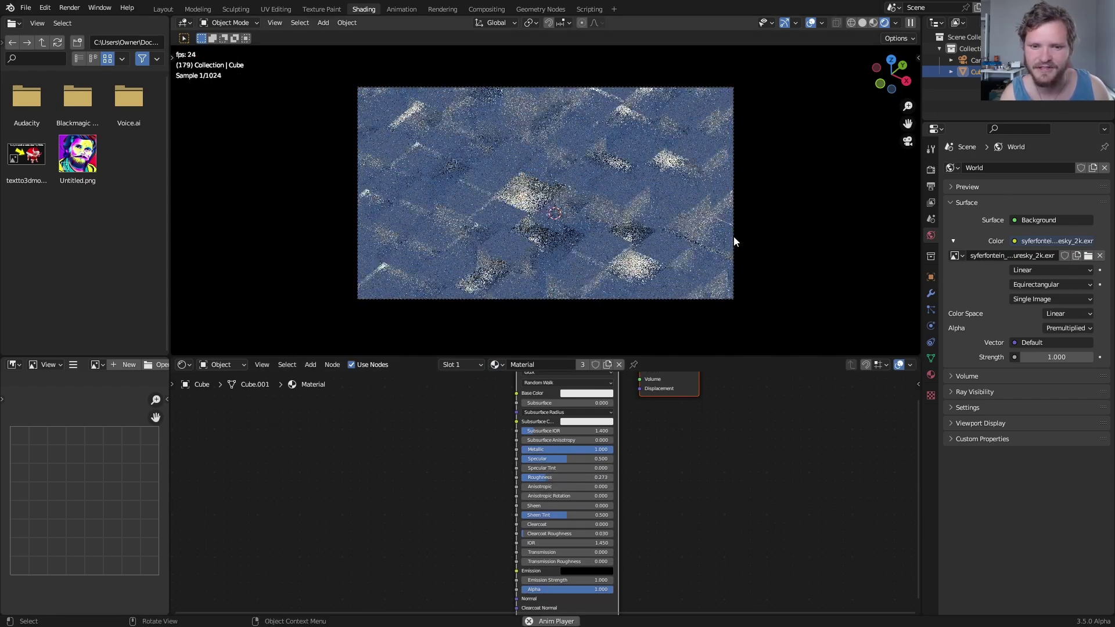
pyautogui.click(930, 169)
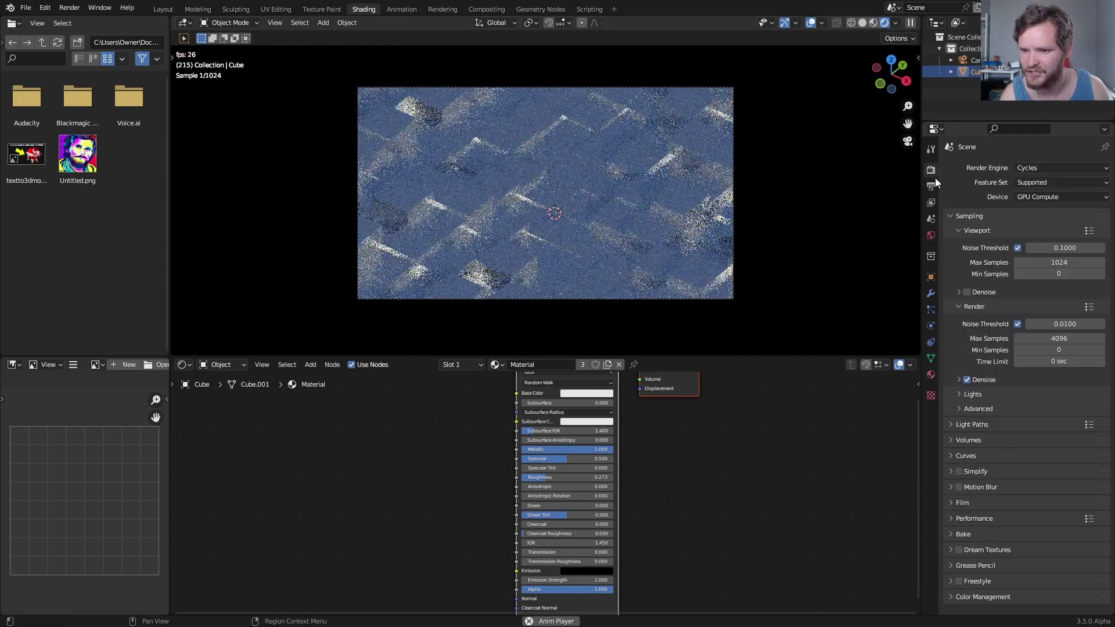
pyautogui.click(967, 292)
pyautogui.press('space')
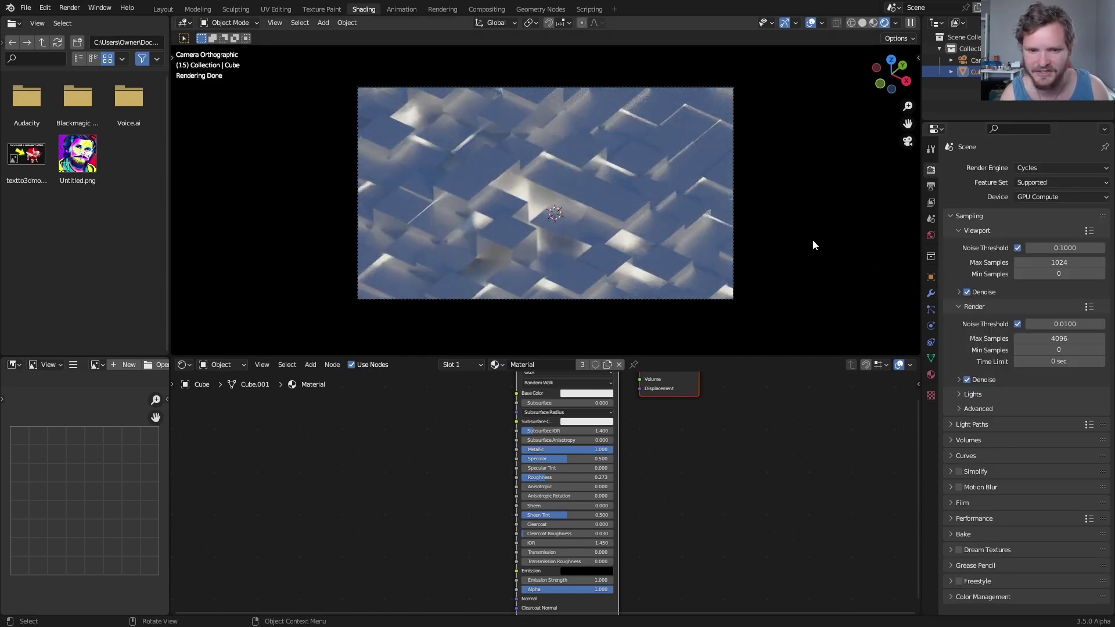
pyautogui.press('space')
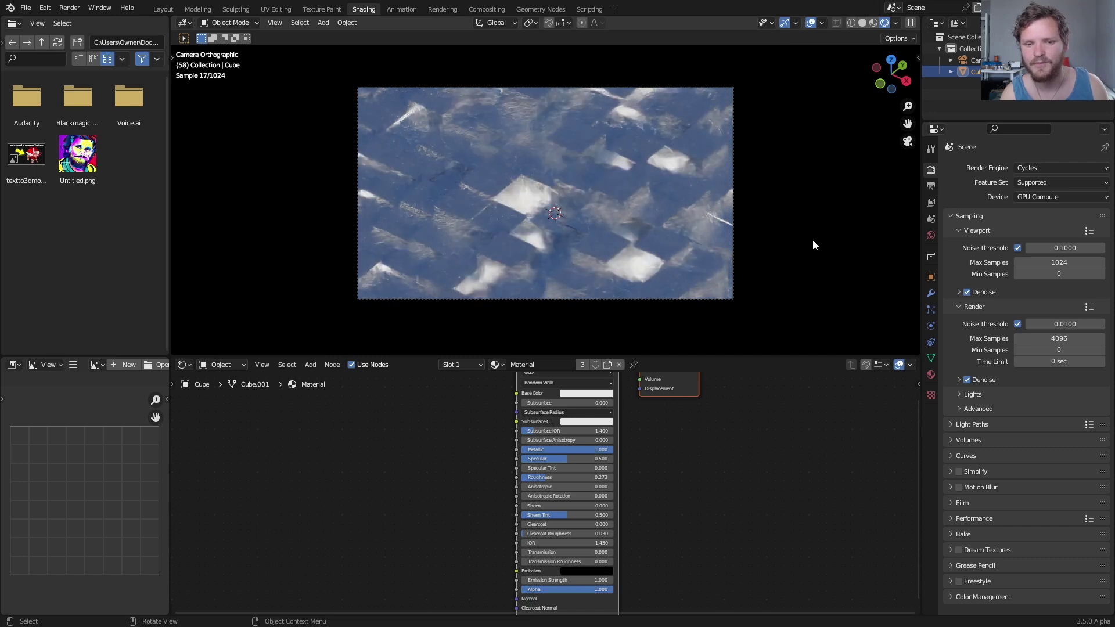
pyautogui.press('space')
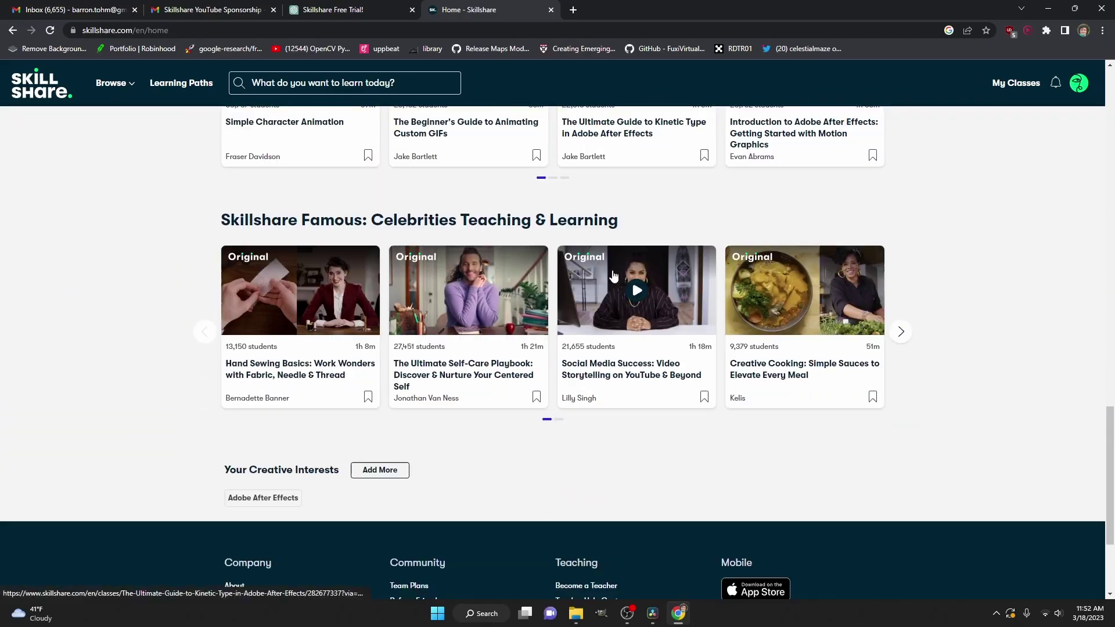
# Search Skillshare classes for 'pho' and scroll down through the results.
pyautogui.click(346, 103)
pyautogui.write('photography')
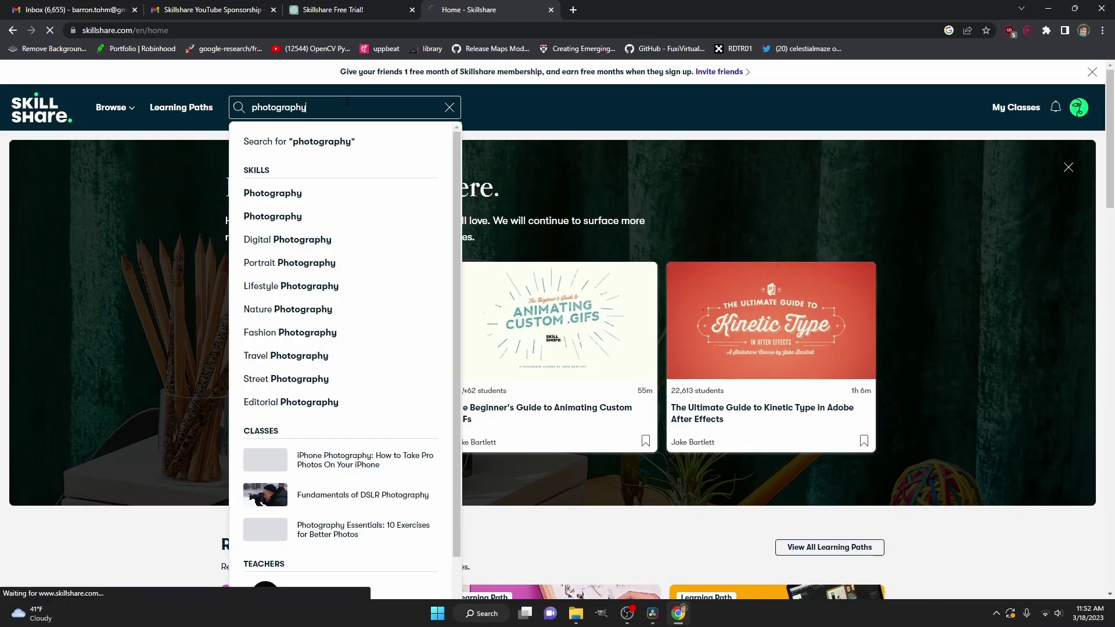
pyautogui.press('Return')
pyautogui.scroll(-11, 655, 302)
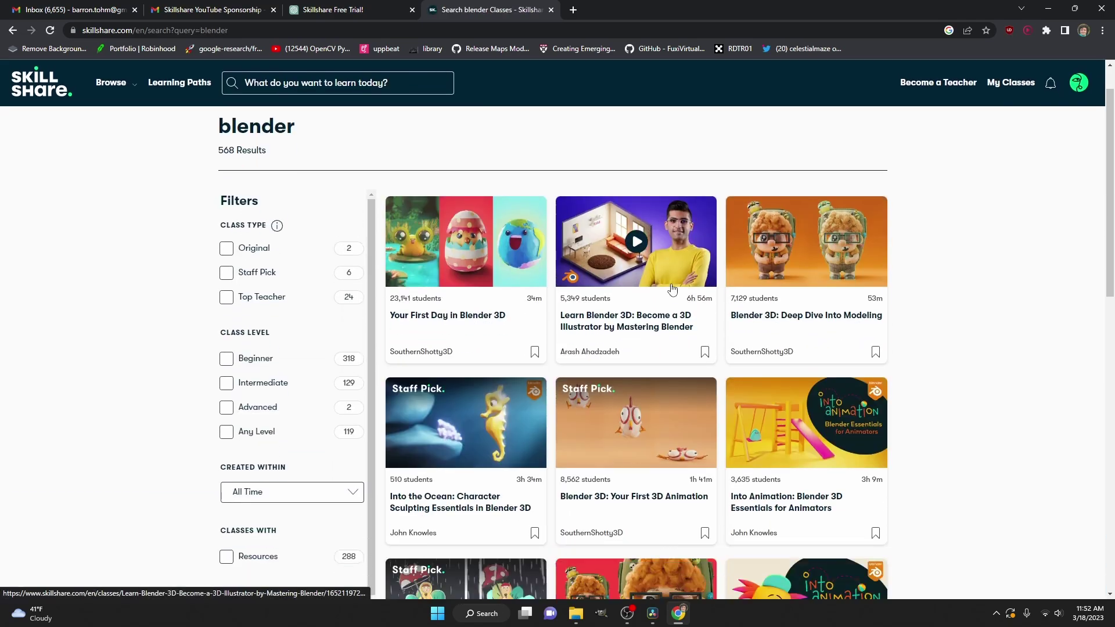
pyautogui.scroll(-13, 698, 298)
pyautogui.scroll(-4, 698, 298)
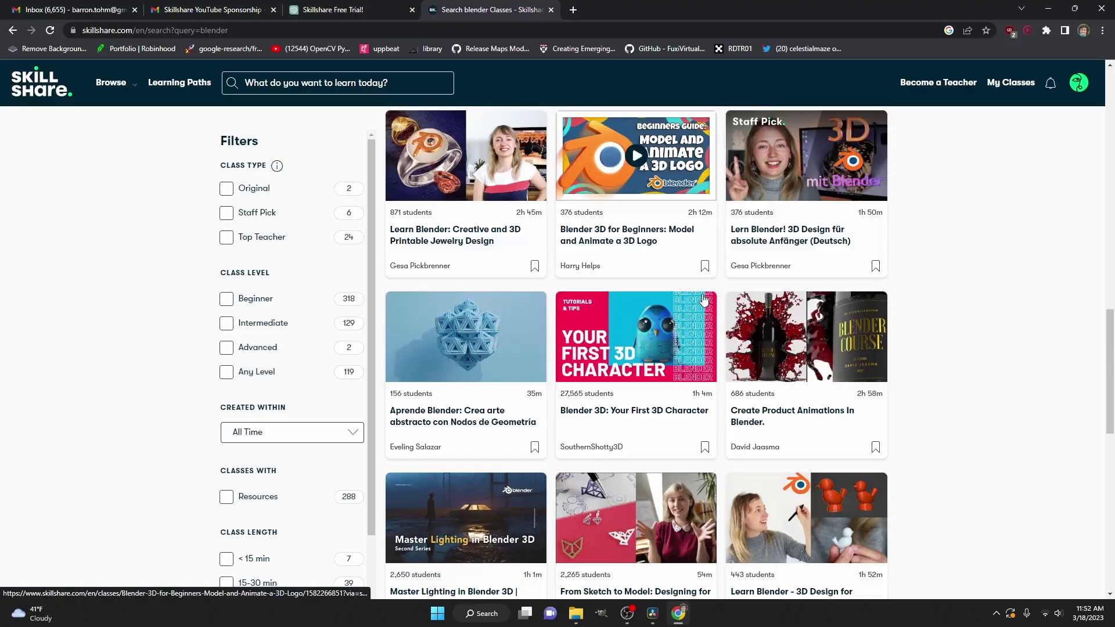